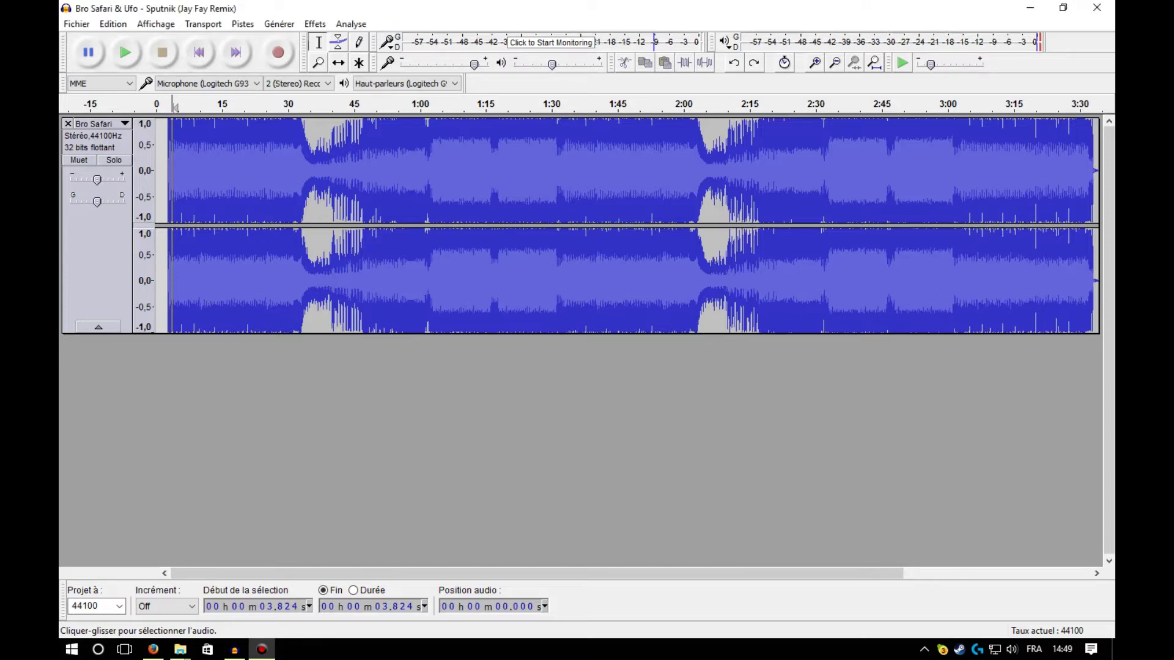
Delete the silence at the start of the track, from 0 to 2.970 s
{"action": "left_click", "coordinate": [610, 225]}
{"action": "left_click", "coordinate": [542, 225]}
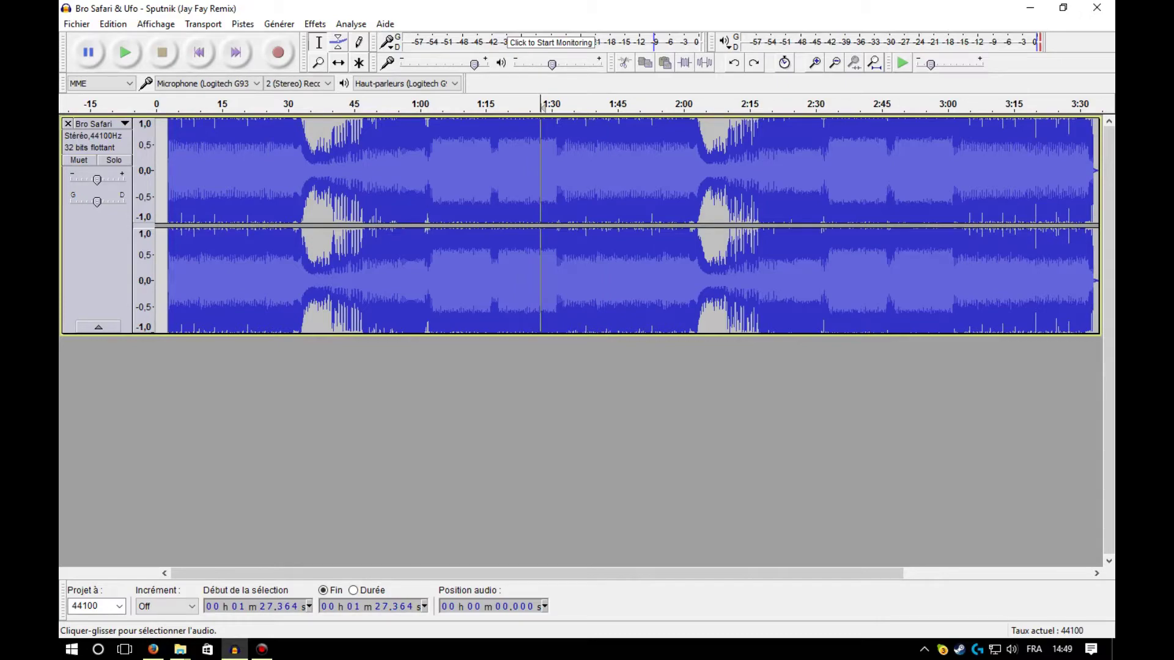
{"action": "scroll", "coordinate": [251, 225], "scroll_direction": "up", "scroll_amount": 2}
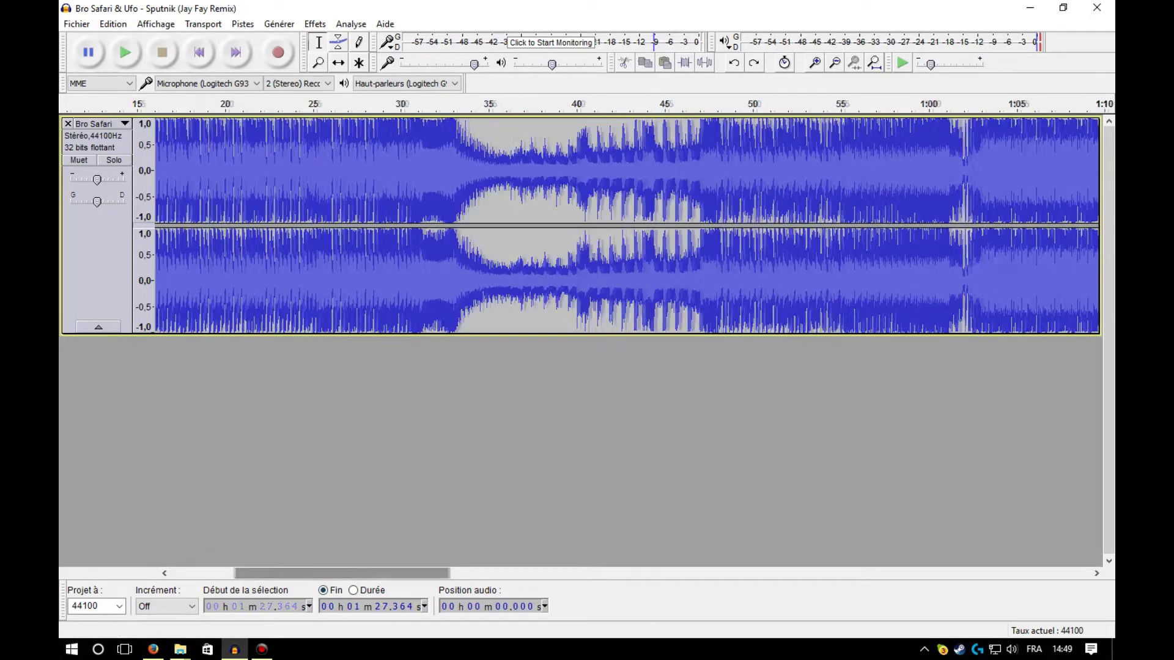
{"action": "left_click_drag", "start_coordinate": [342, 572], "coordinate": [278, 572]}
{"action": "scroll", "coordinate": [189, 225], "scroll_direction": "up", "scroll_amount": 3}
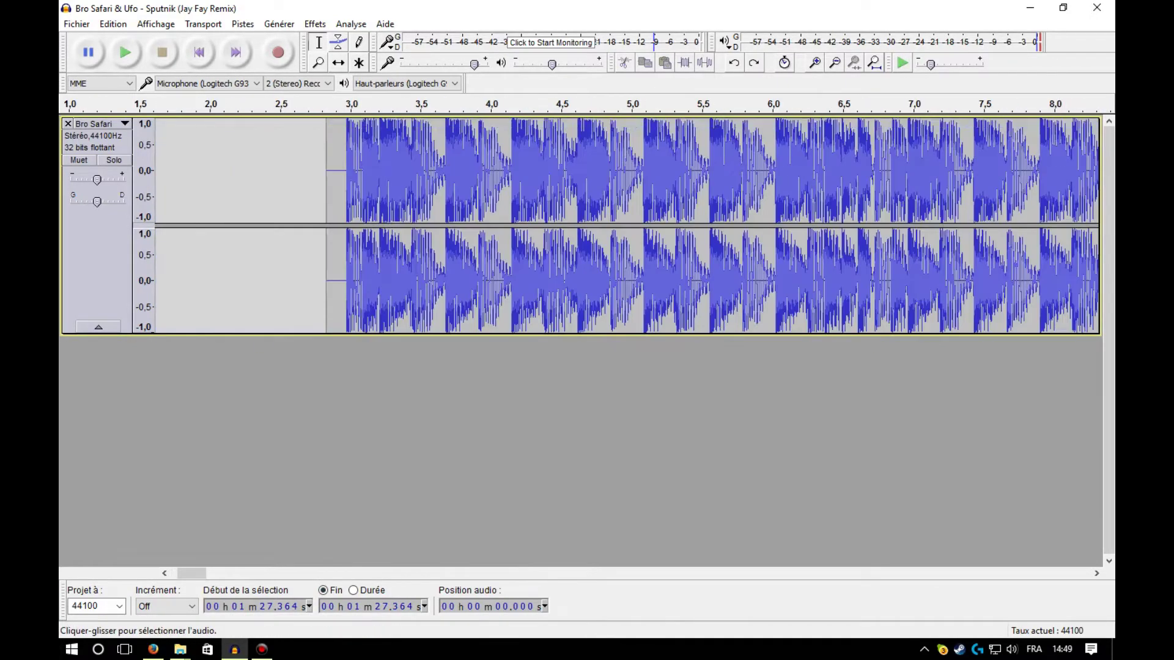
{"action": "scroll", "coordinate": [250, 226], "scroll_direction": "left", "scroll_amount": 3}
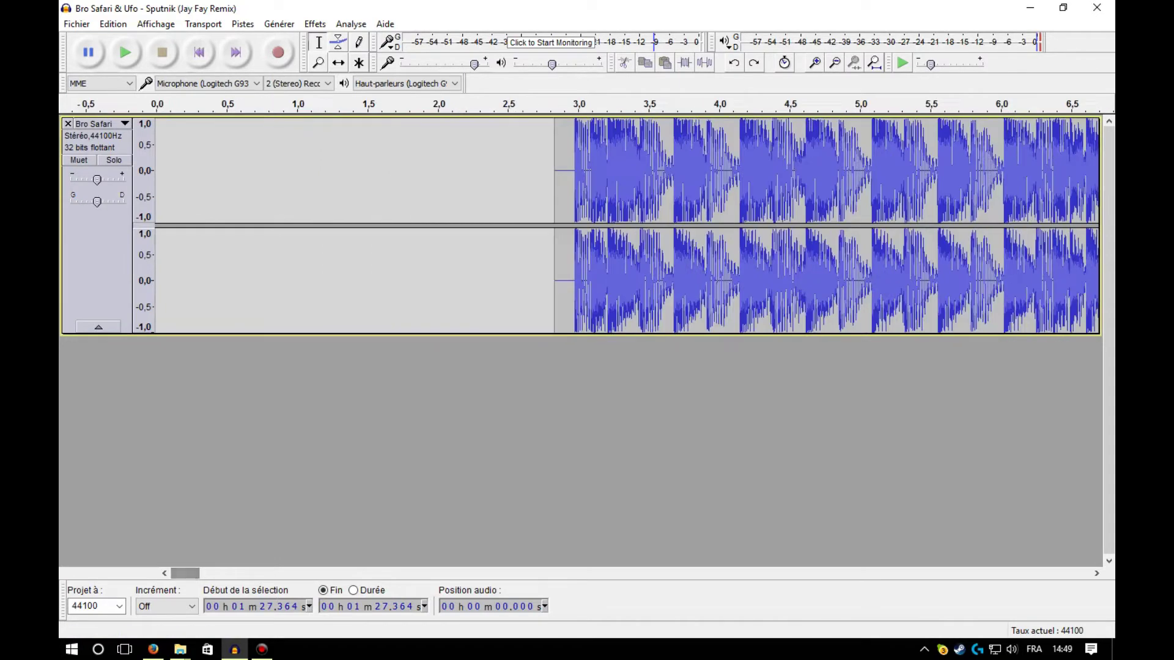
{"action": "left_click_drag", "start_coordinate": [573, 275], "coordinate": [156, 275]}
{"action": "left_click_drag", "start_coordinate": [572, 275], "coordinate": [574, 275]}
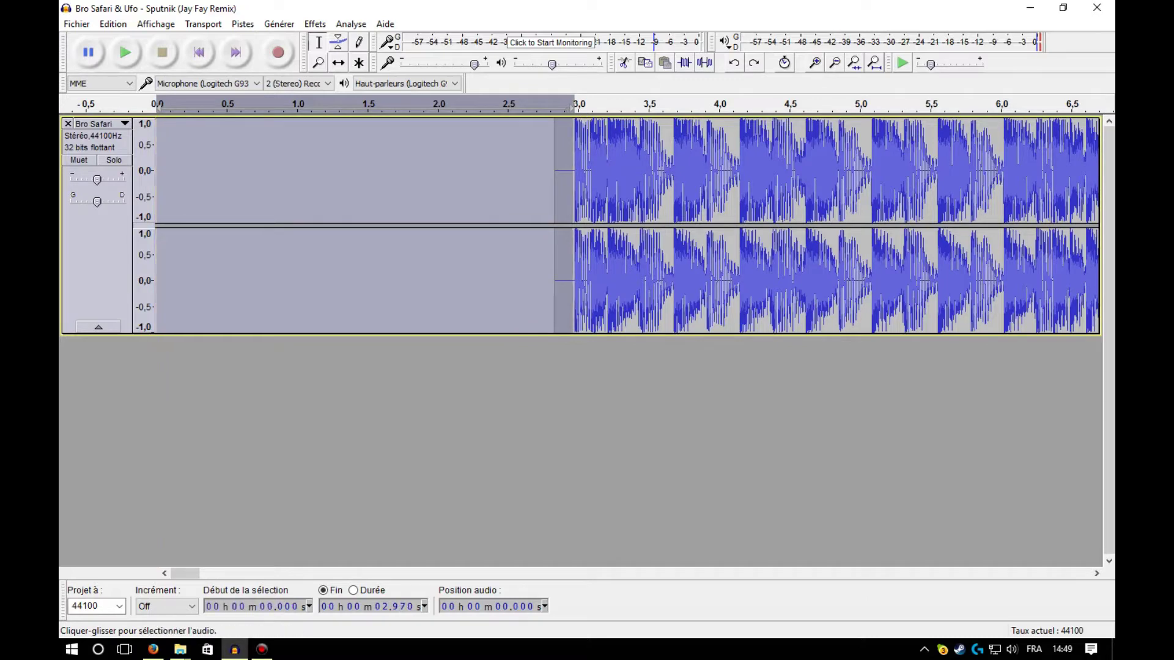
{"action": "key", "text": "Delete"}
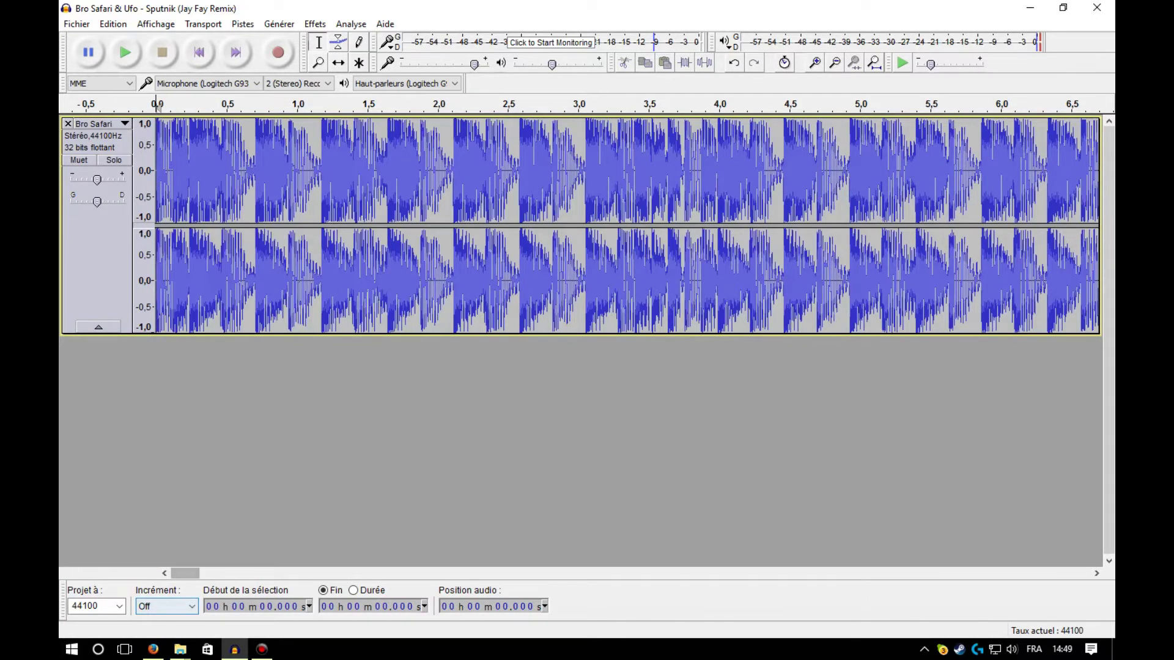
Play back several points near the end of the track to find where the sound fades out
{"action": "scroll", "coordinate": [627, 225], "scroll_direction": "down", "scroll_amount": 5}
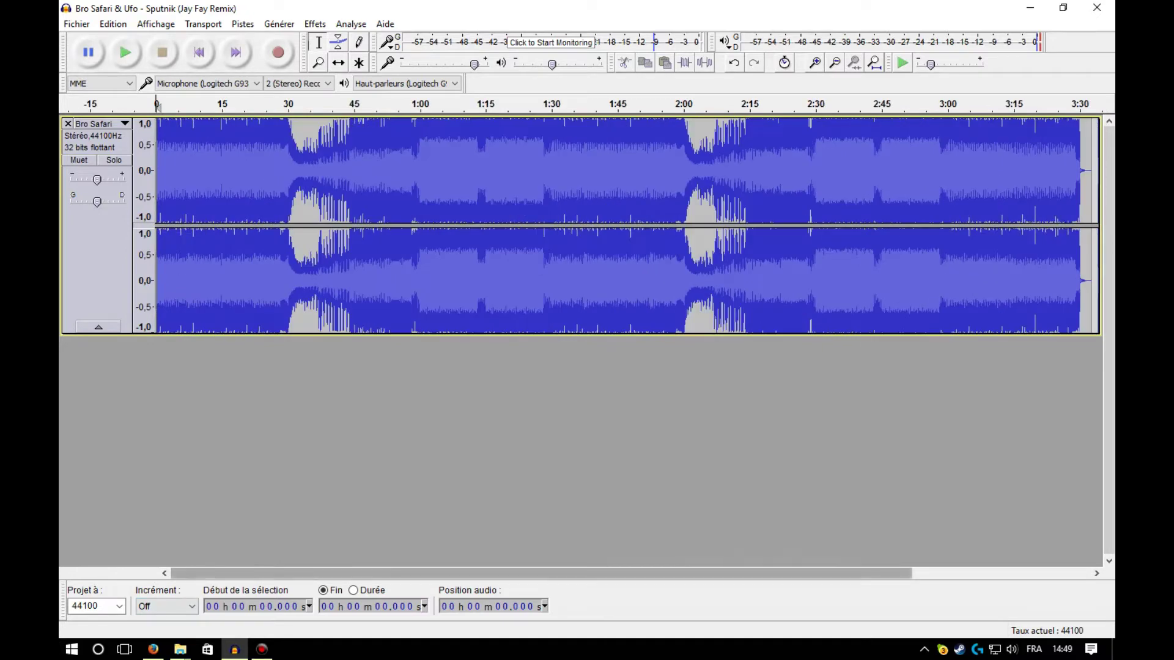
{"action": "left_click_drag", "start_coordinate": [617, 574], "coordinate": [801, 573]}
{"action": "scroll", "coordinate": [831, 225], "scroll_direction": "up", "scroll_amount": 2}
{"action": "scroll", "coordinate": [955, 225], "scroll_direction": "up", "scroll_amount": 2}
{"action": "left_click", "coordinate": [877, 225]}
{"action": "key", "text": "space"}
{"action": "key", "text": "space"}
{"action": "left_click", "coordinate": [716, 171]}
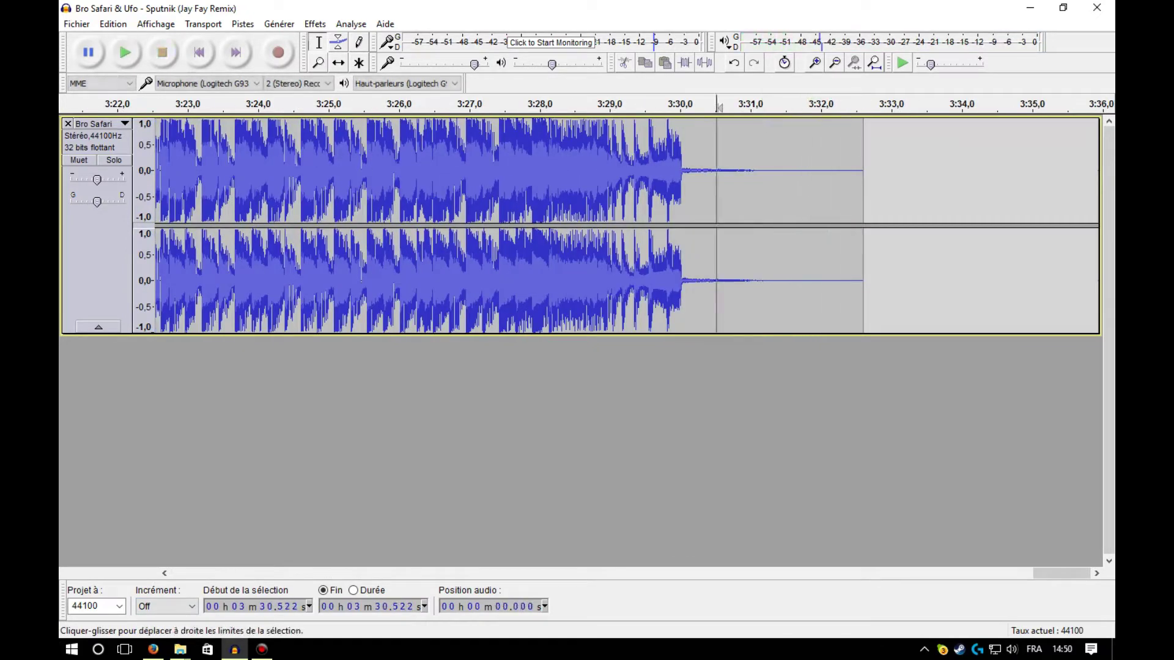
{"action": "key", "text": "space"}
{"action": "key", "text": "space"}
{"action": "left_click", "coordinate": [695, 170]}
{"action": "key", "text": "space"}
{"action": "key", "text": "space"}
Delete the silent tail of the track from 3 min 31.772 s to the end and fit the whole track in view
{"action": "left_click_drag", "start_coordinate": [805, 170], "coordinate": [944, 170]}
{"action": "key", "text": "Delete"}
{"action": "key", "text": "ctrl+3"}
{"action": "key", "text": "ctrl+3"}
{"action": "key", "text": "ctrl+3"}
{"action": "key", "text": "ctrl+3"}
{"action": "key", "text": "ctrl+3"}
{"action": "key", "text": "ctrl+3"}
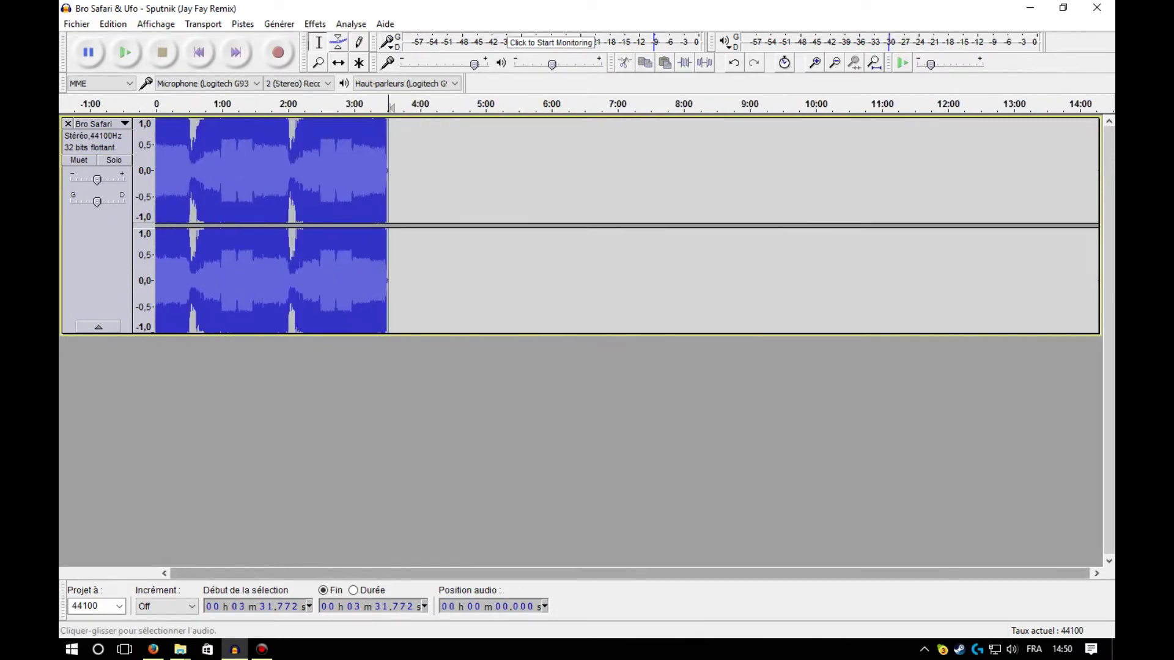
{"action": "key", "text": "ctrl+f"}
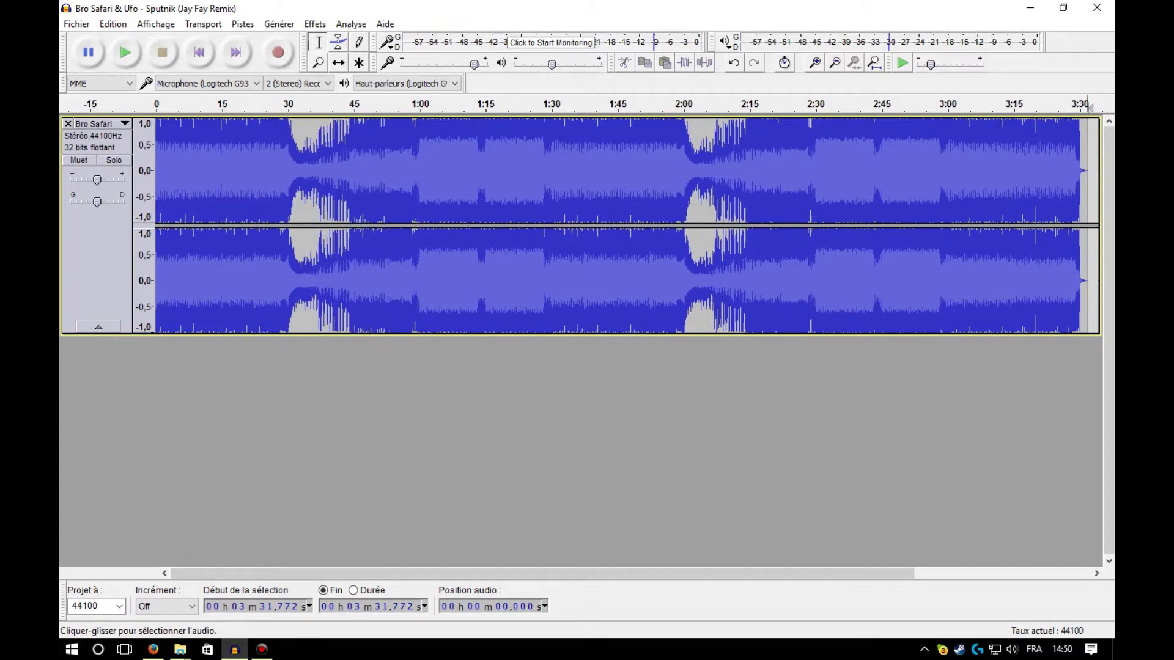
Play a short passage from about 1 min 5.9 s to check the middle of the track
{"action": "left_click", "coordinate": [445, 211]}
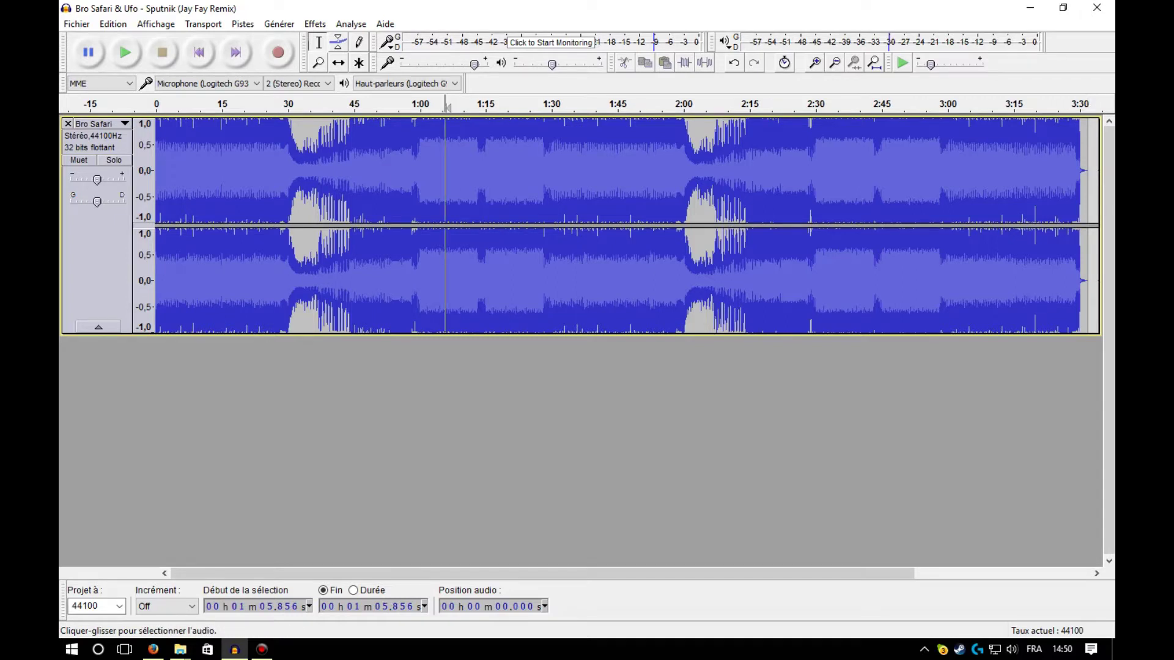
{"action": "key", "text": "space"}
{"action": "key", "text": "space"}
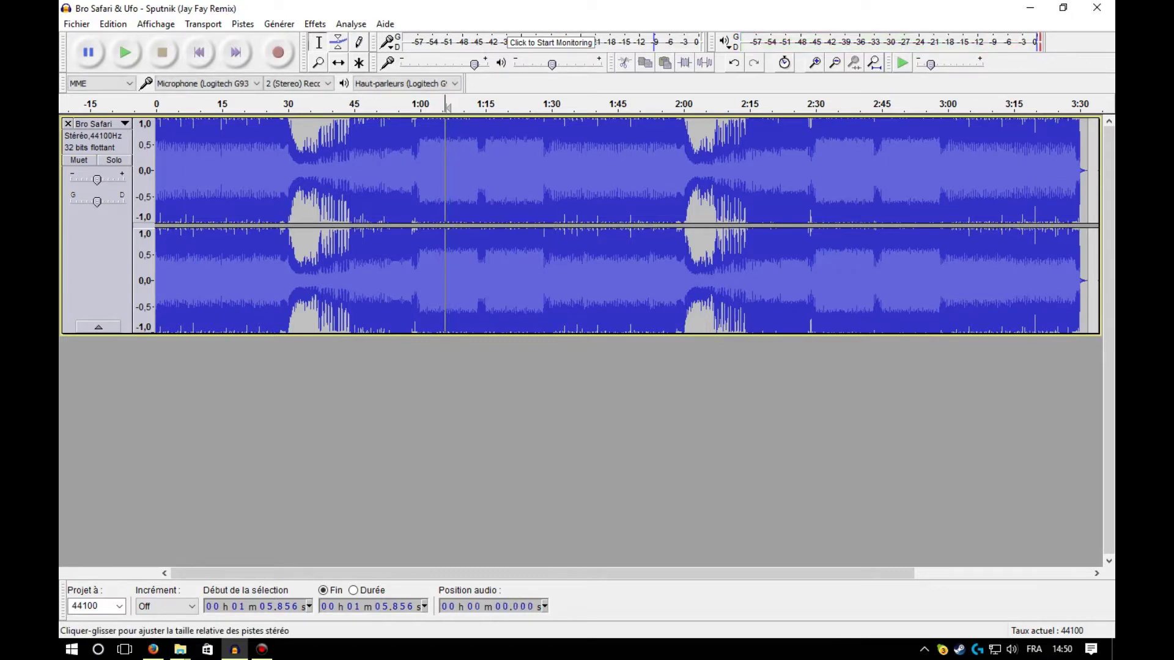
{"action": "left_click", "coordinate": [515, 214]}
{"action": "left_click", "coordinate": [498, 214]}
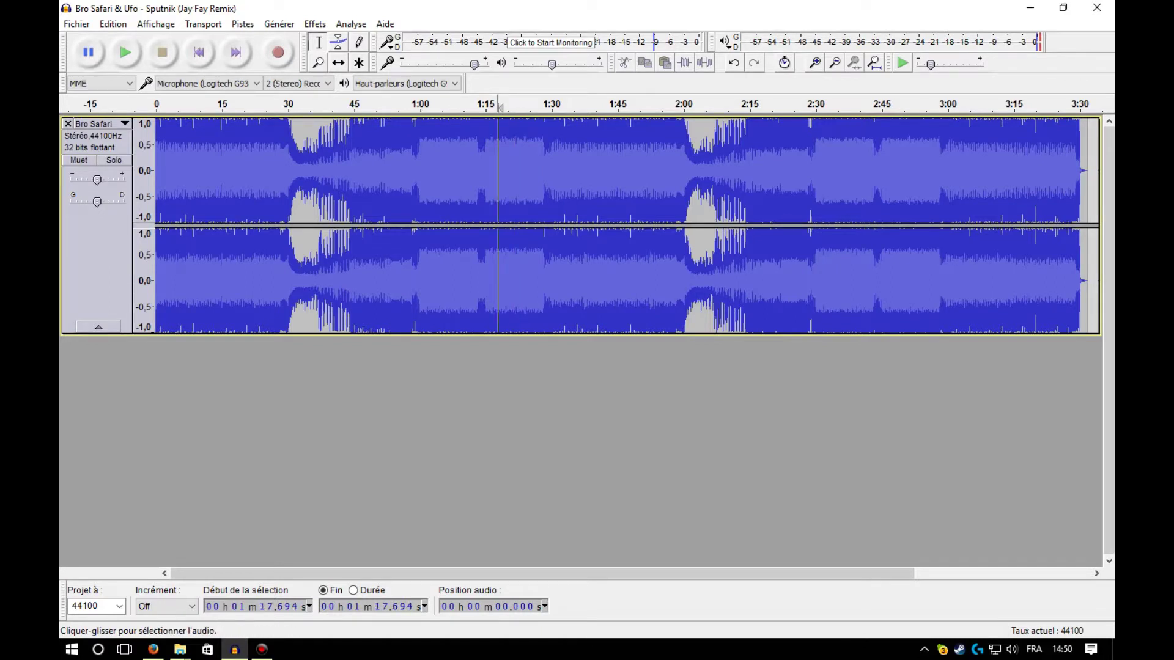
{"action": "key", "text": "ctrl+a"}
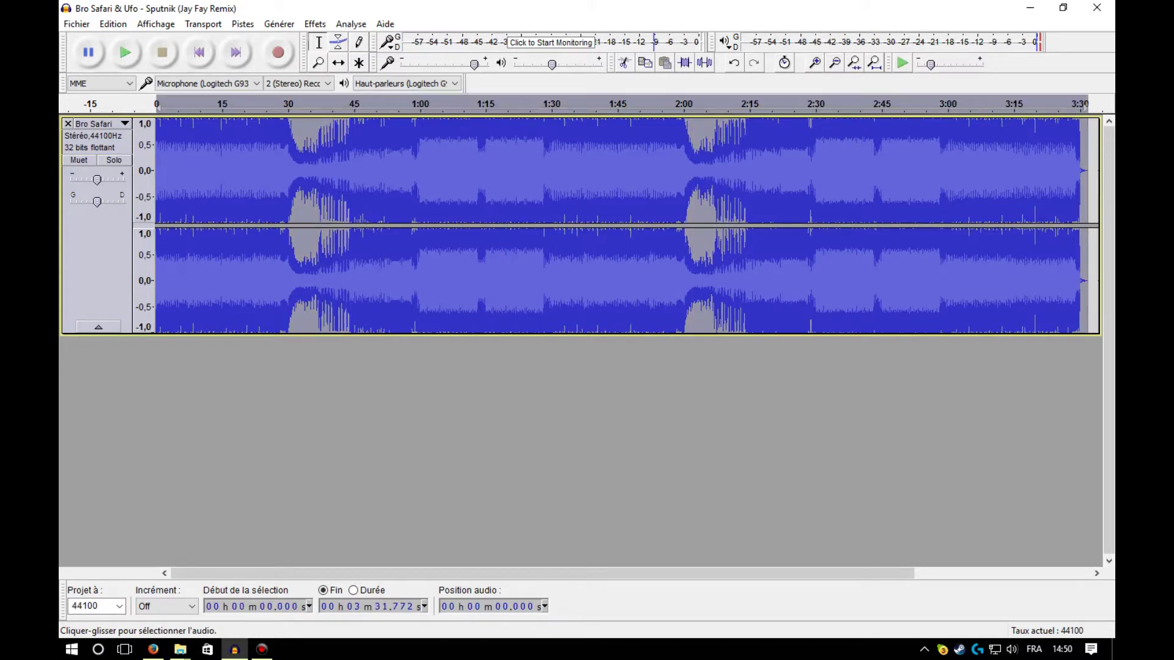
{"action": "left_click", "coordinate": [315, 24]}
{"action": "left_click", "coordinate": [379, 100]}
{"action": "left_click", "coordinate": [730, 244]}
{"action": "left_click", "coordinate": [636, 245]}
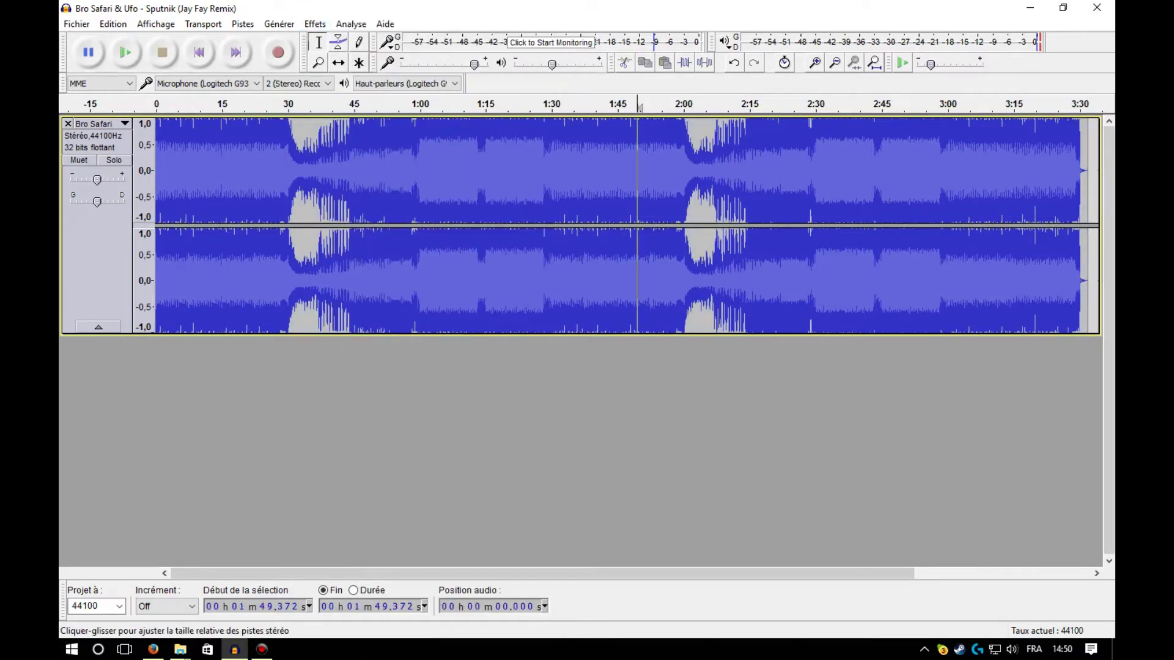
Normalize the entire track to a maximum amplitude of -0.5 dB with DC offset removal
{"action": "key", "text": "ctrl+a"}
{"action": "left_click", "coordinate": [315, 24]}
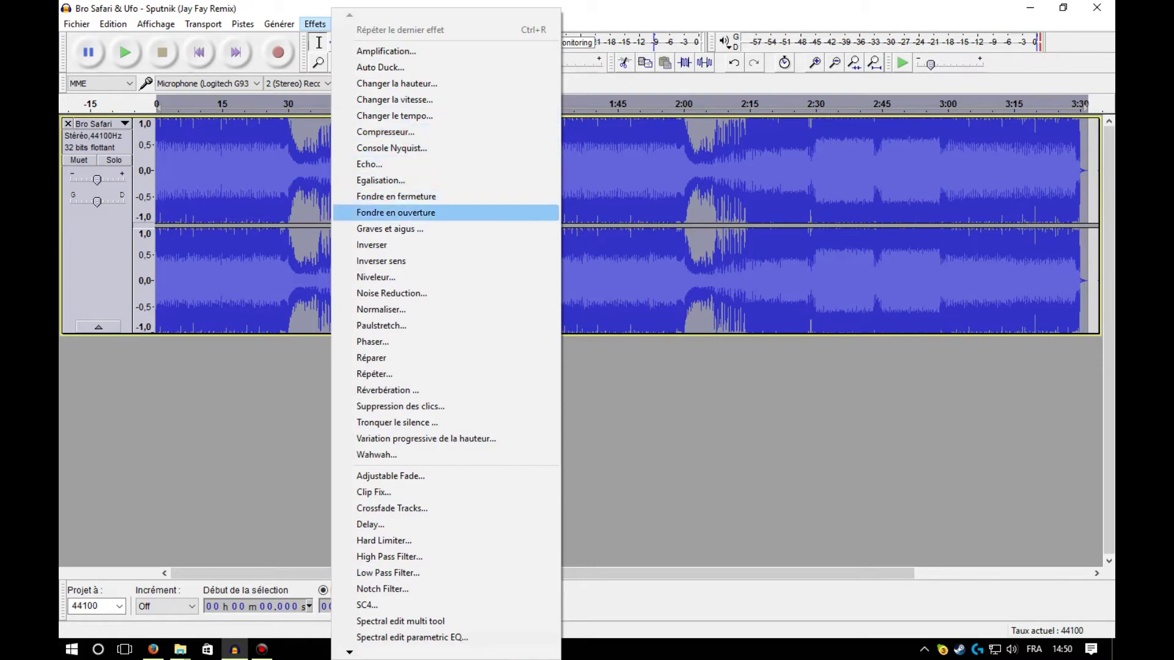
{"action": "left_click", "coordinate": [381, 309]}
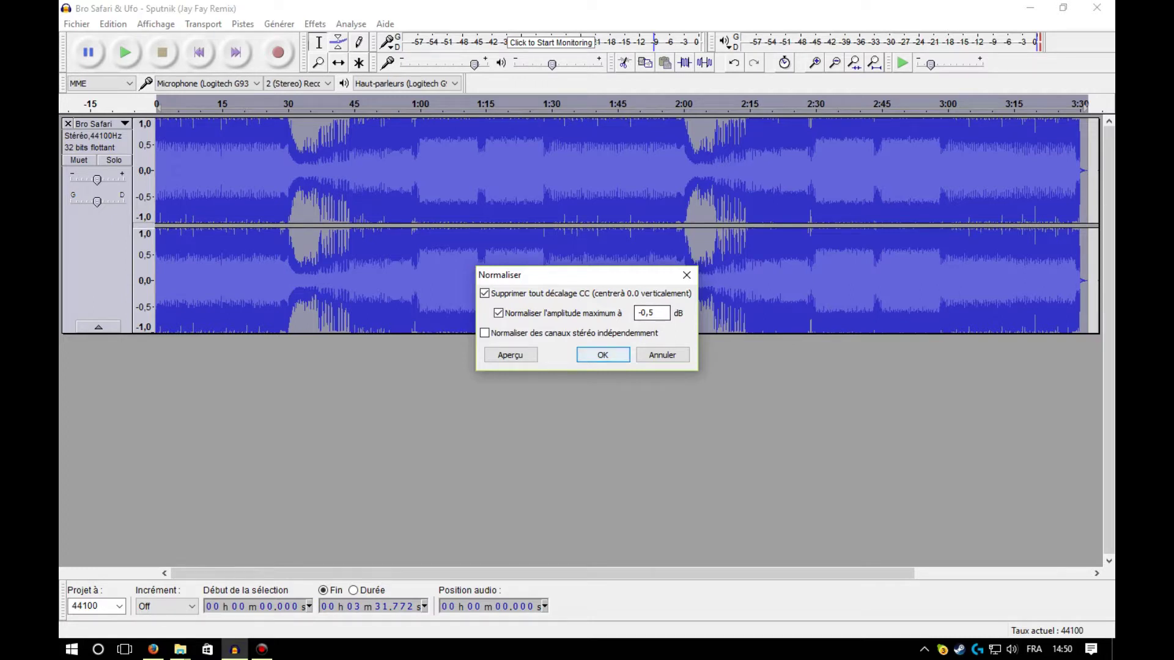
{"action": "key", "text": "Return"}
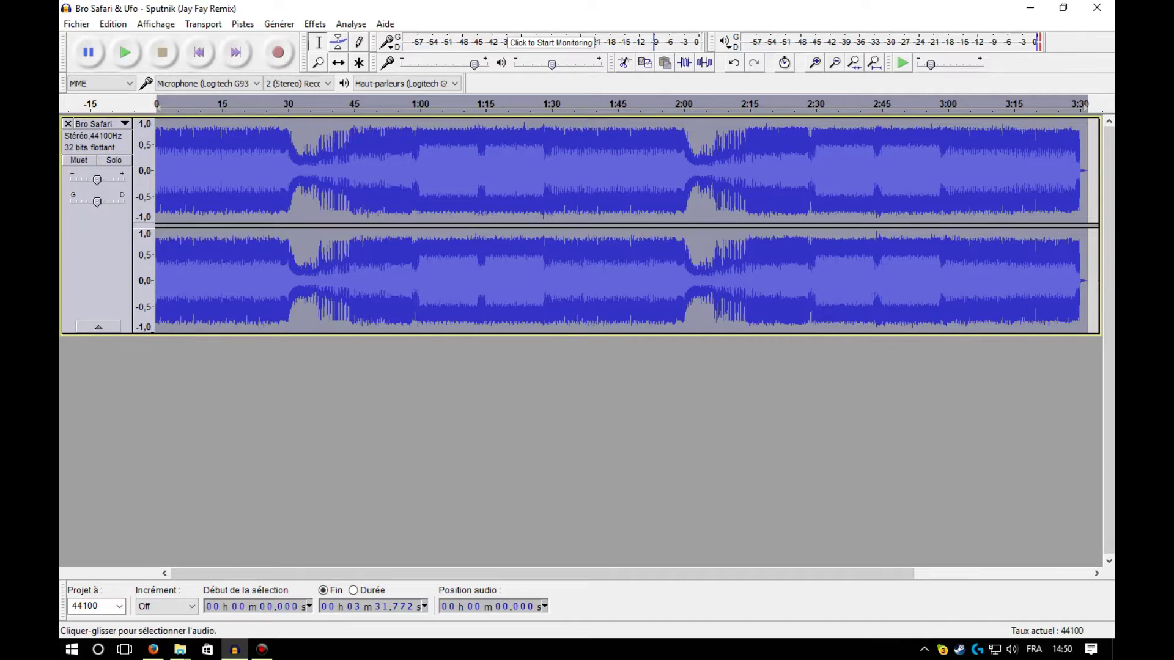
Play the normalized track from about 21.8 s to check how it sounds
{"action": "left_click", "coordinate": [252, 171]}
{"action": "key", "text": "space"}
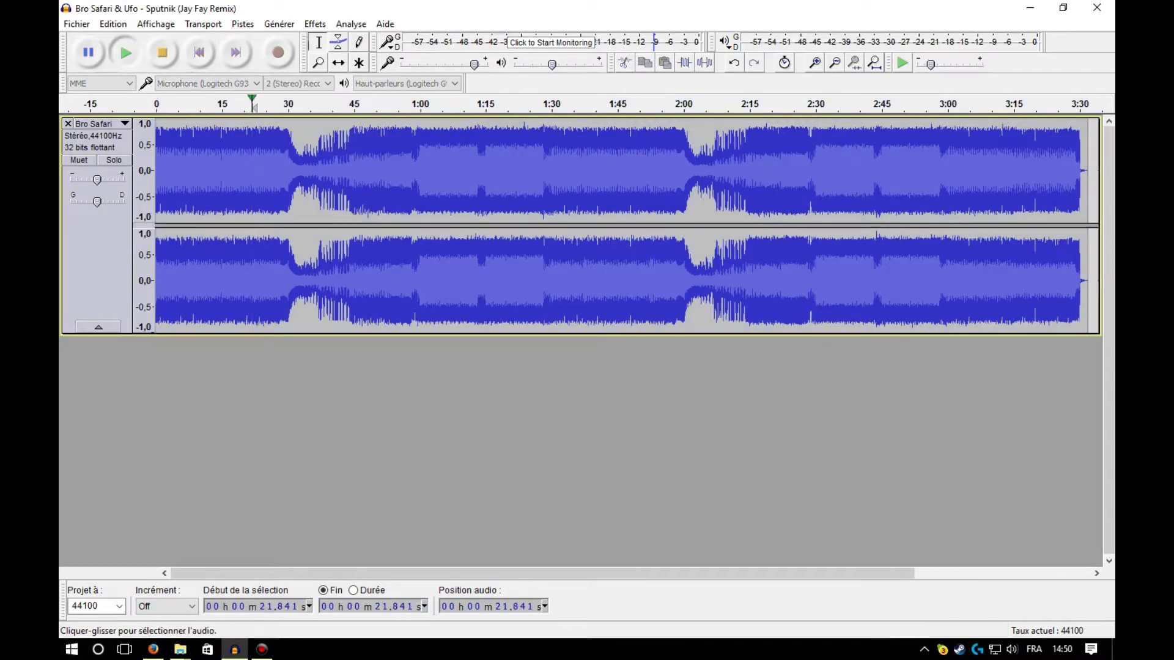
{"action": "key", "text": "space"}
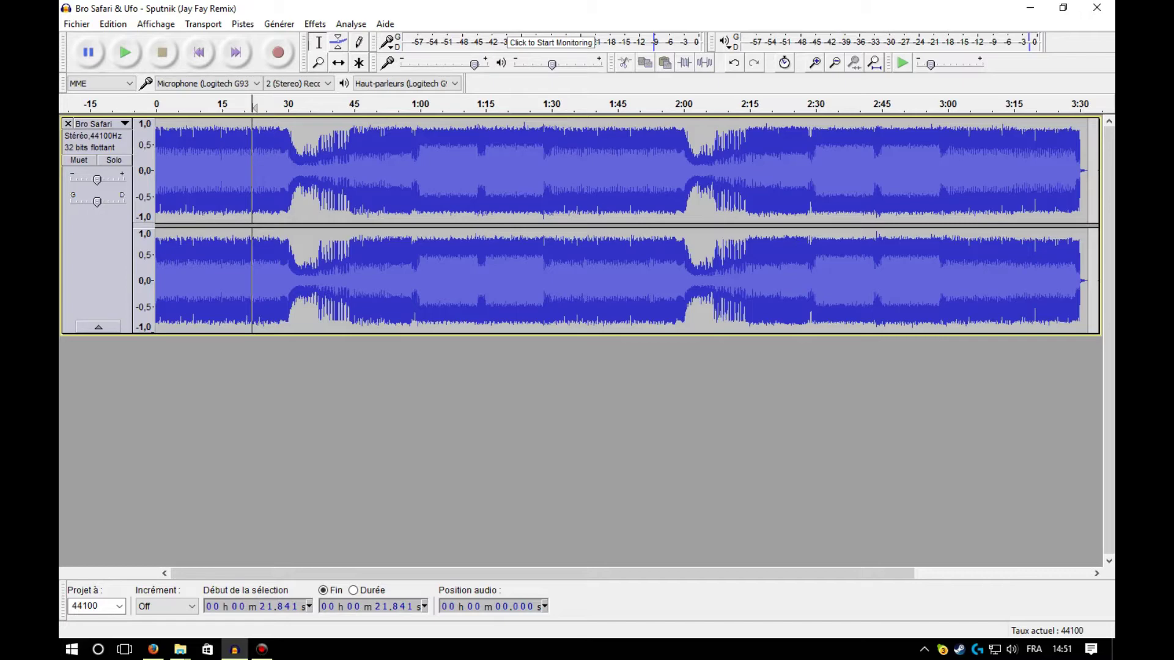
Switch to the Electro 2016 folder in File Explorer, maximized, with the name column wide enough to read the full file names
{"action": "left_click_drag", "start_coordinate": [672, 7], "coordinate": [684, 35]}
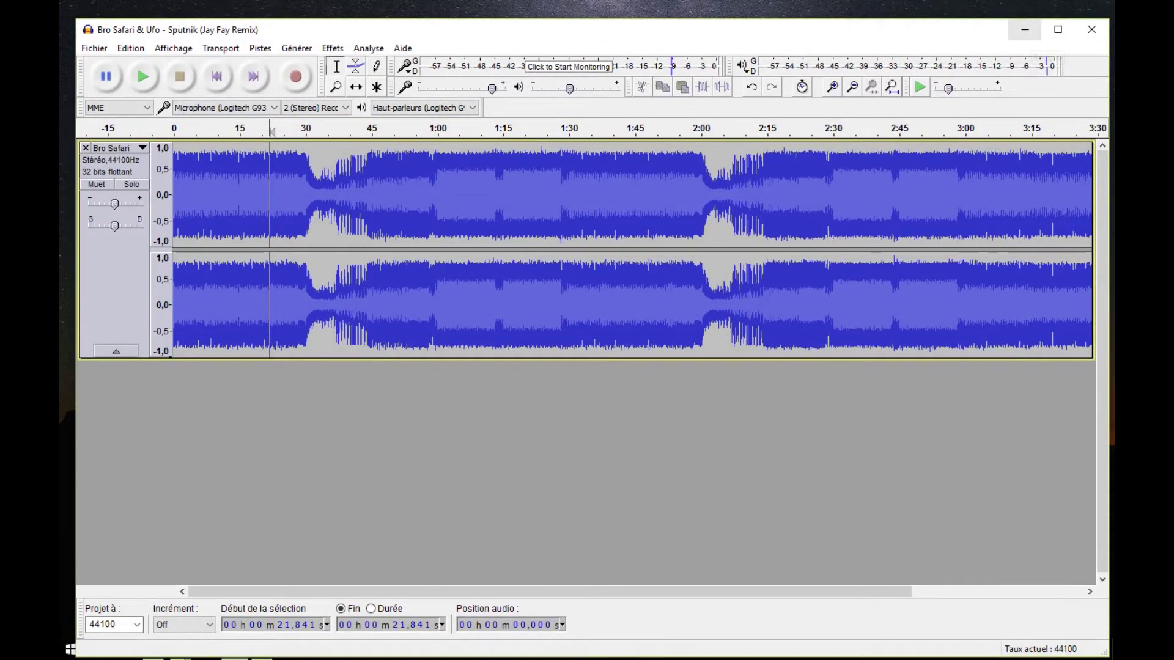
{"action": "left_click", "coordinate": [1025, 30]}
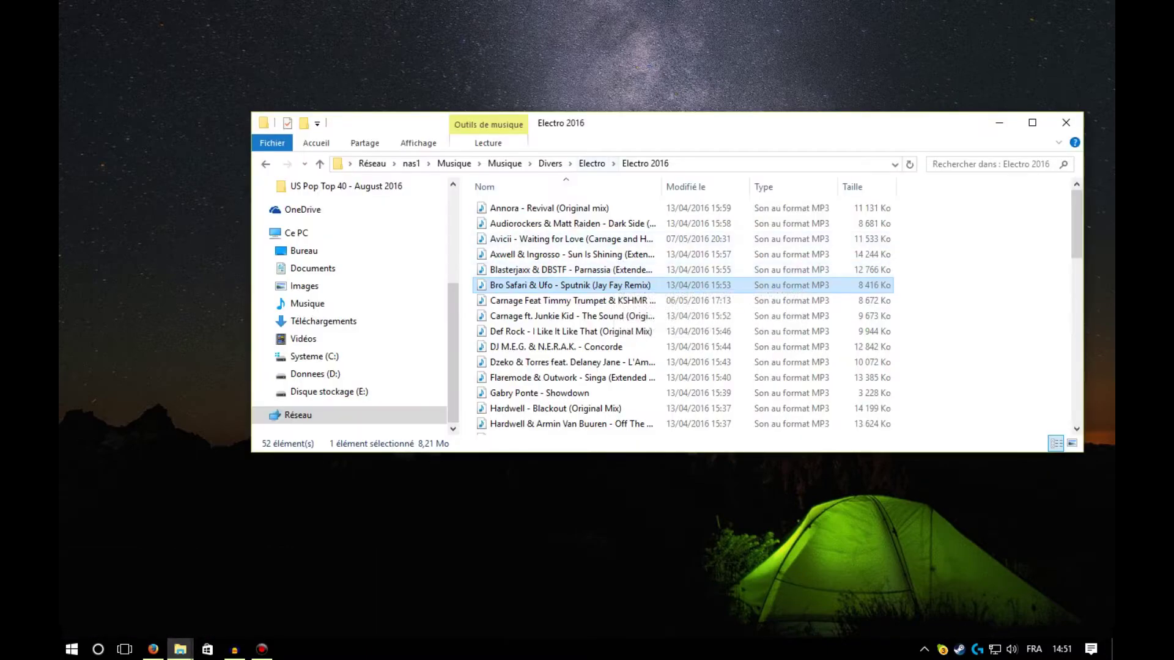
{"action": "left_click_drag", "start_coordinate": [592, 119], "coordinate": [587, 0]}
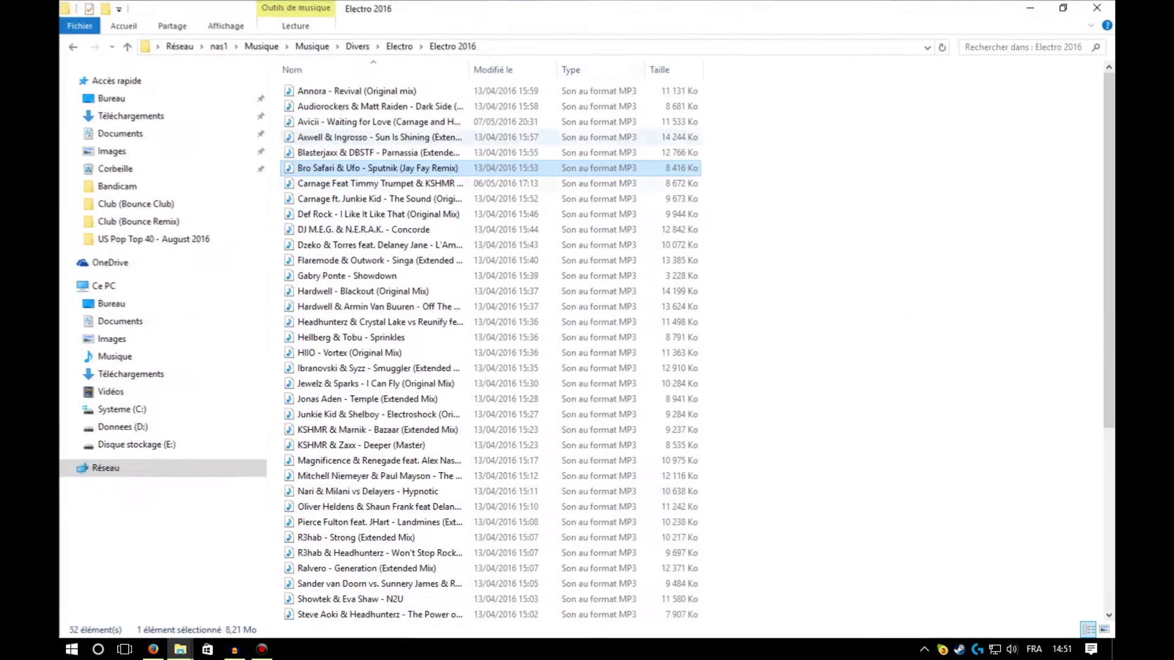
{"action": "left_click_drag", "start_coordinate": [469, 69], "coordinate": [739, 69]}
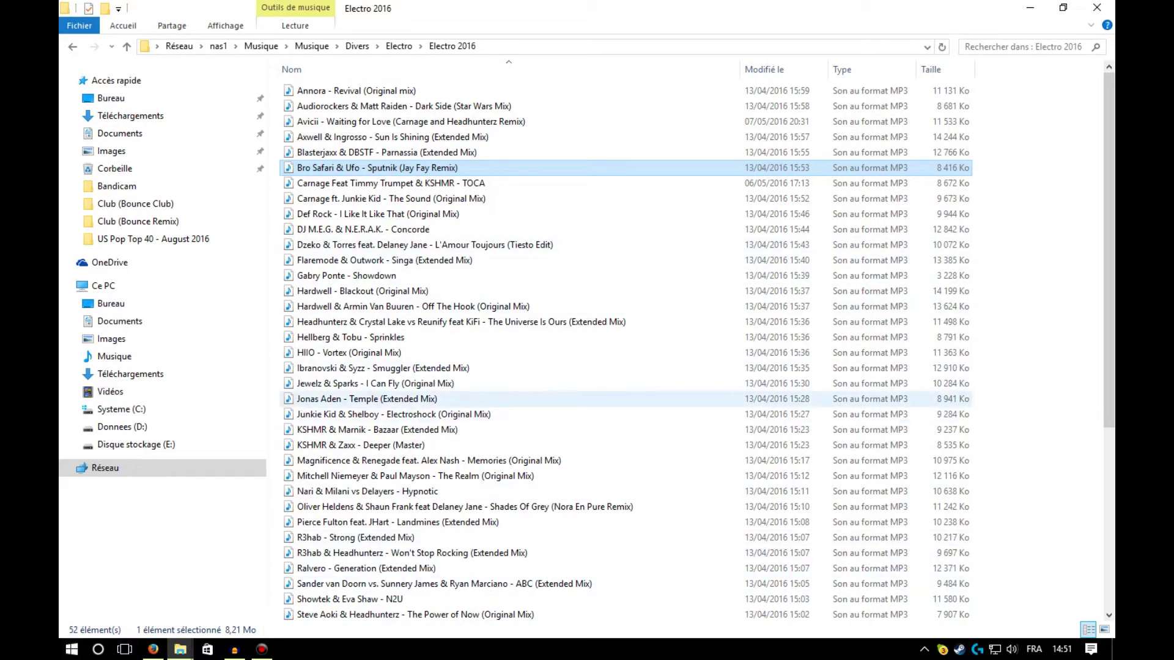
{"action": "scroll", "coordinate": [501, 354], "scroll_direction": "down", "scroll_amount": 6}
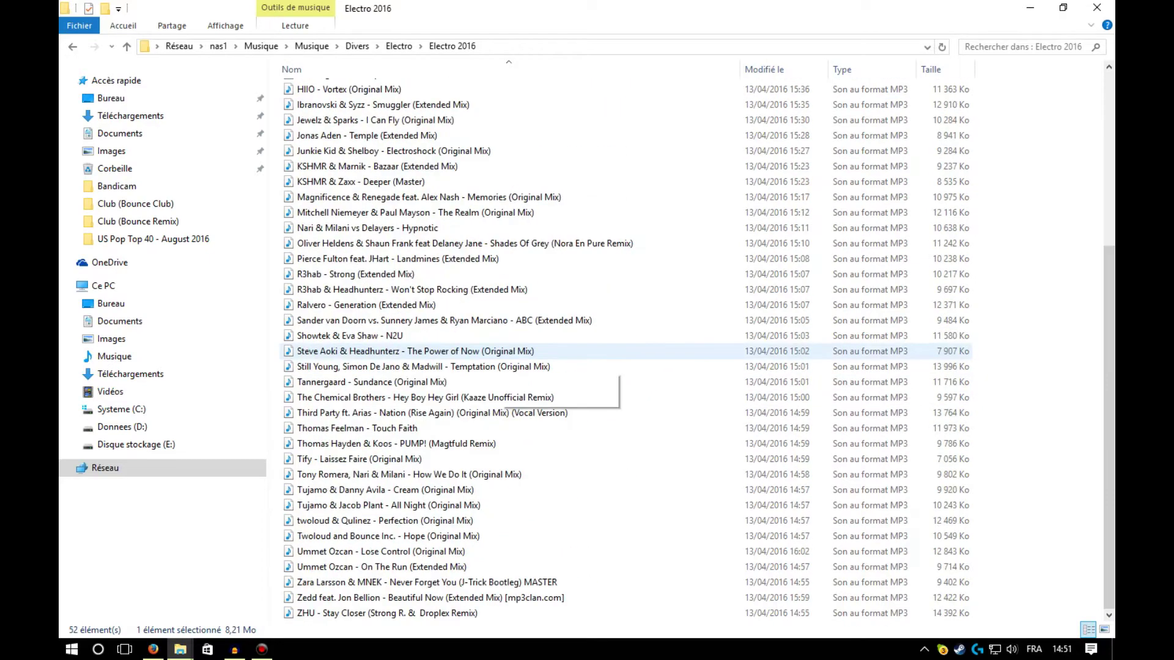
{"action": "scroll", "coordinate": [498, 365], "scroll_direction": "up", "scroll_amount": 4}
Launch ReNamer and place its window beside the file names in the music folder
{"action": "left_click", "coordinate": [98, 649]}
{"action": "type", "text": "ren"}
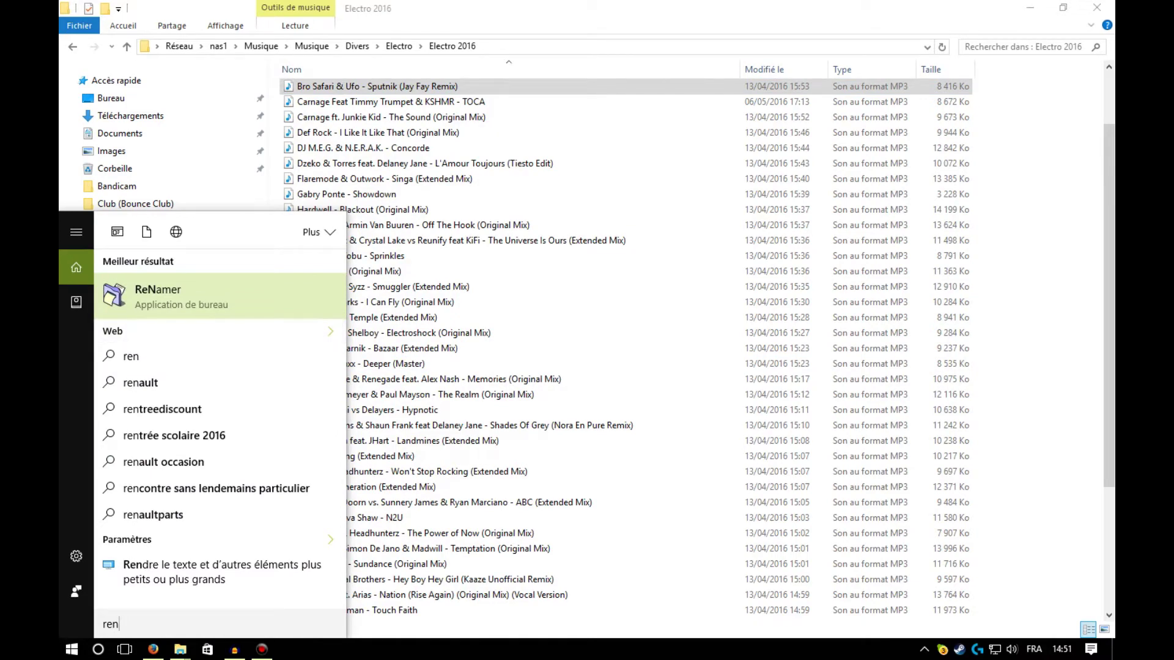
{"action": "left_click", "coordinate": [158, 300]}
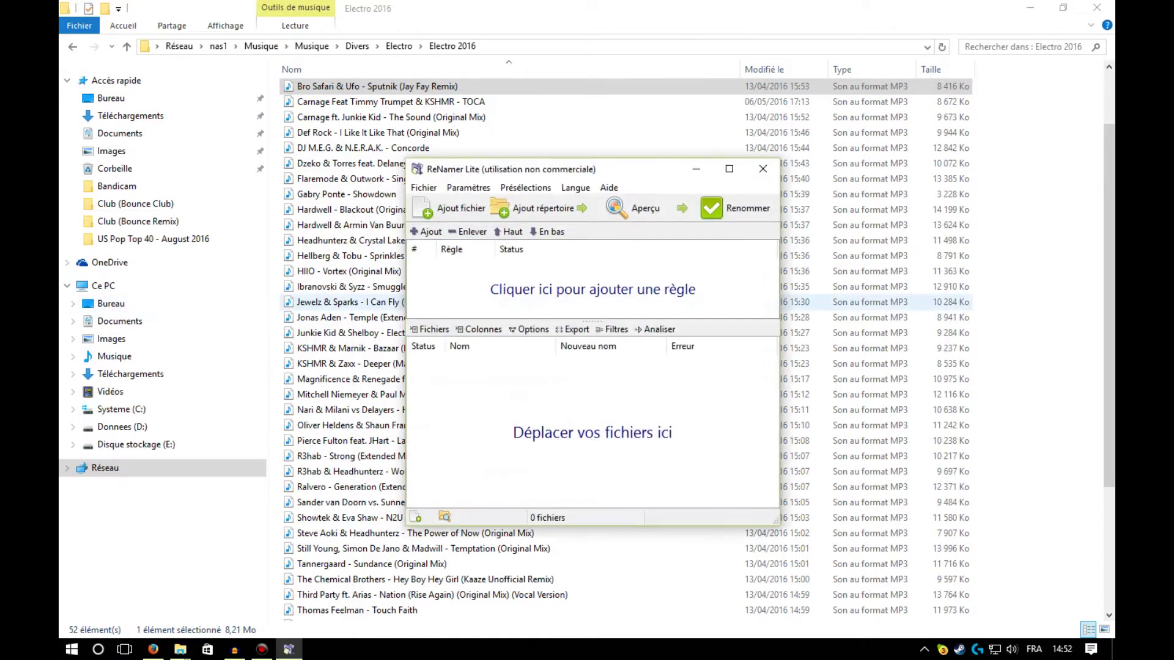
{"action": "left_click_drag", "start_coordinate": [550, 169], "coordinate": [806, 103]}
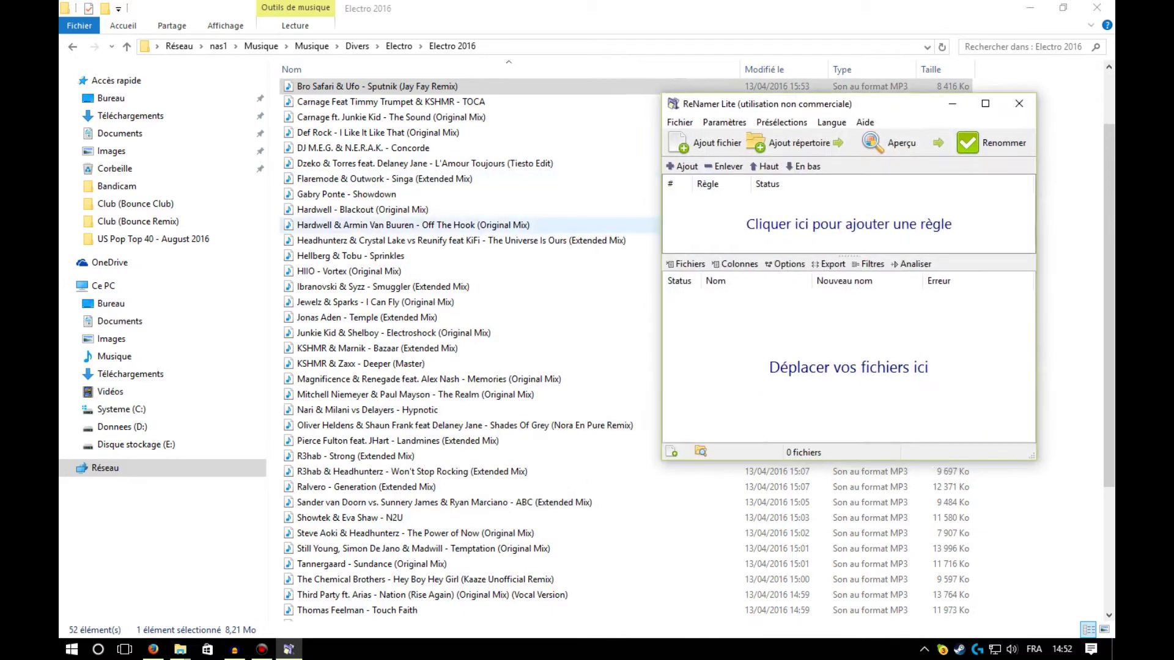
Add the Sun Is Shining, Parnassia, Smuggler and Won't Stop Rocking MP3 files to ReNamer and widen the name column
{"action": "scroll", "coordinate": [507, 214], "scroll_direction": "up", "scroll_amount": 2}
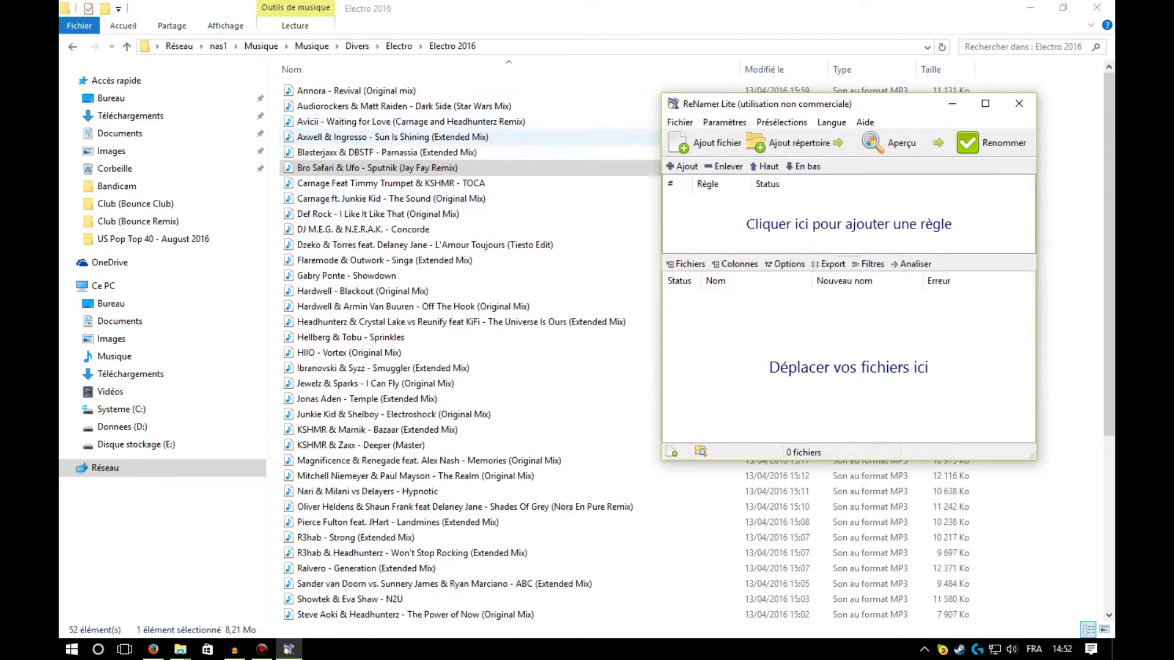
{"action": "left_click", "coordinate": [392, 137]}
{"action": "left_click", "coordinate": [385, 152], "text": "ctrl"}
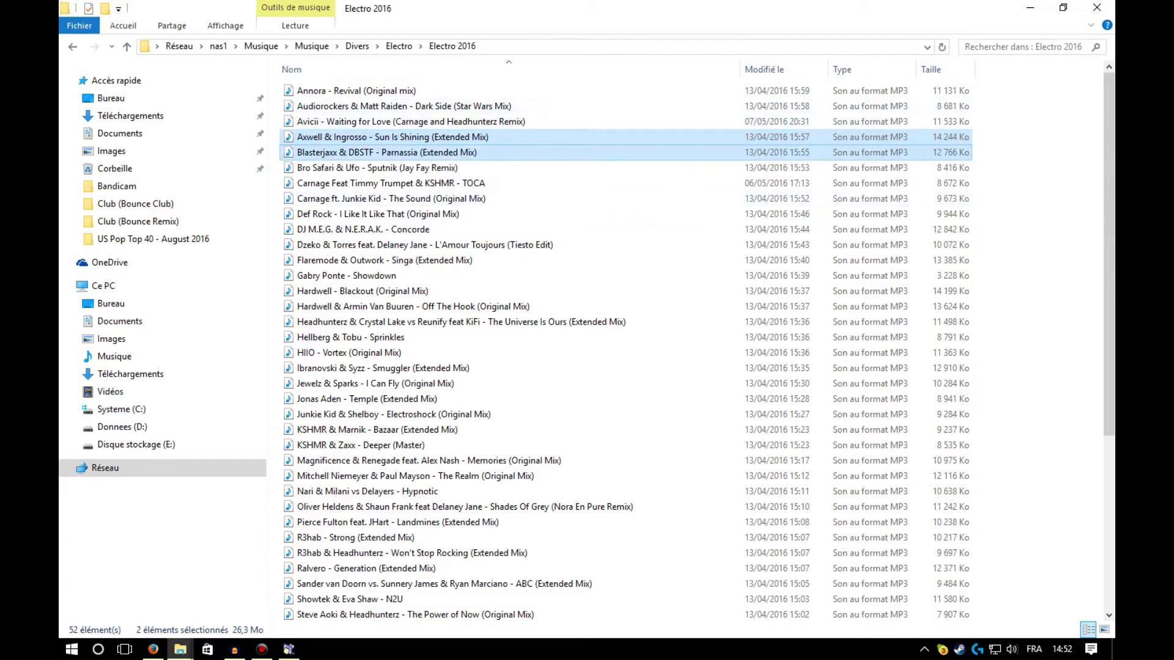
{"action": "left_click", "coordinate": [462, 368], "text": "ctrl"}
{"action": "left_click", "coordinate": [411, 552], "text": "ctrl"}
{"action": "left_click_drag", "start_coordinate": [391, 553], "coordinate": [848, 361]}
{"action": "left_click_drag", "start_coordinate": [782, 435], "coordinate": [890, 435]}
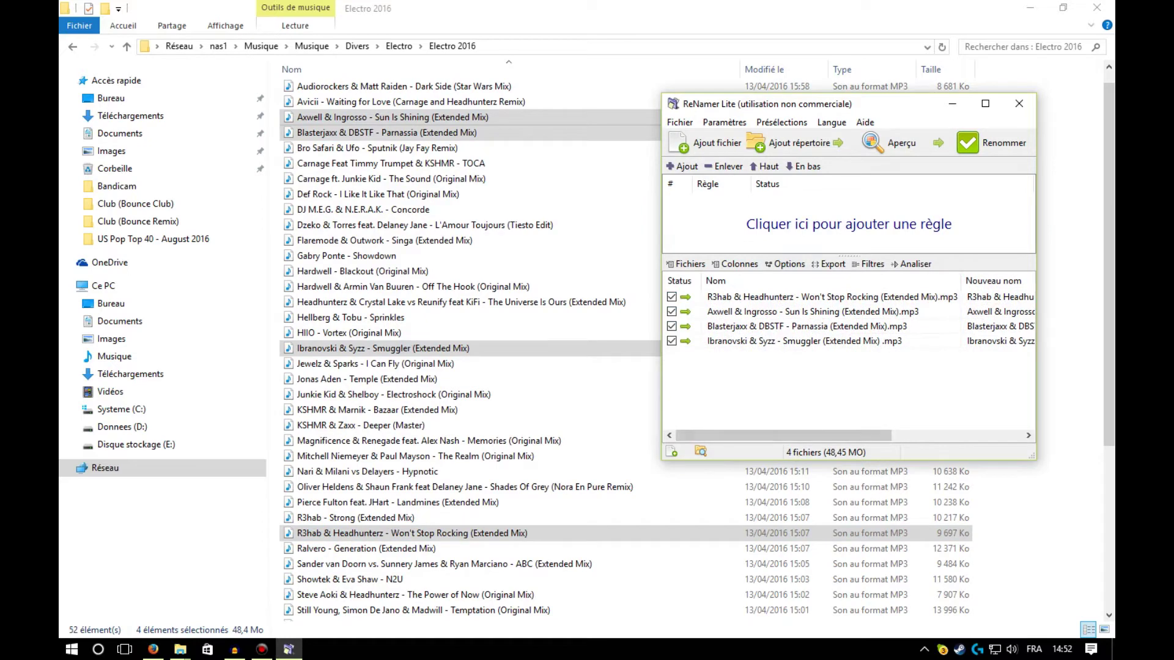
Add a Remove rule that strips all occurrences of "(extended mix)" while skipping the extension, and check the new names
{"action": "left_click", "coordinate": [847, 224]}
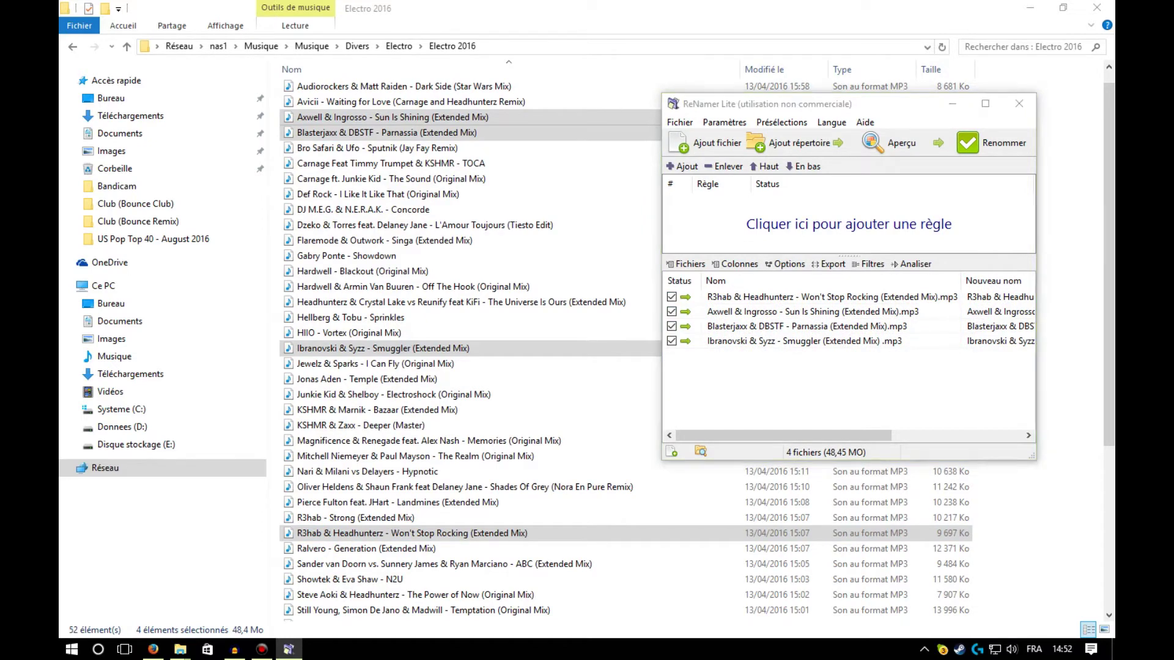
{"action": "left_click", "coordinate": [680, 199]}
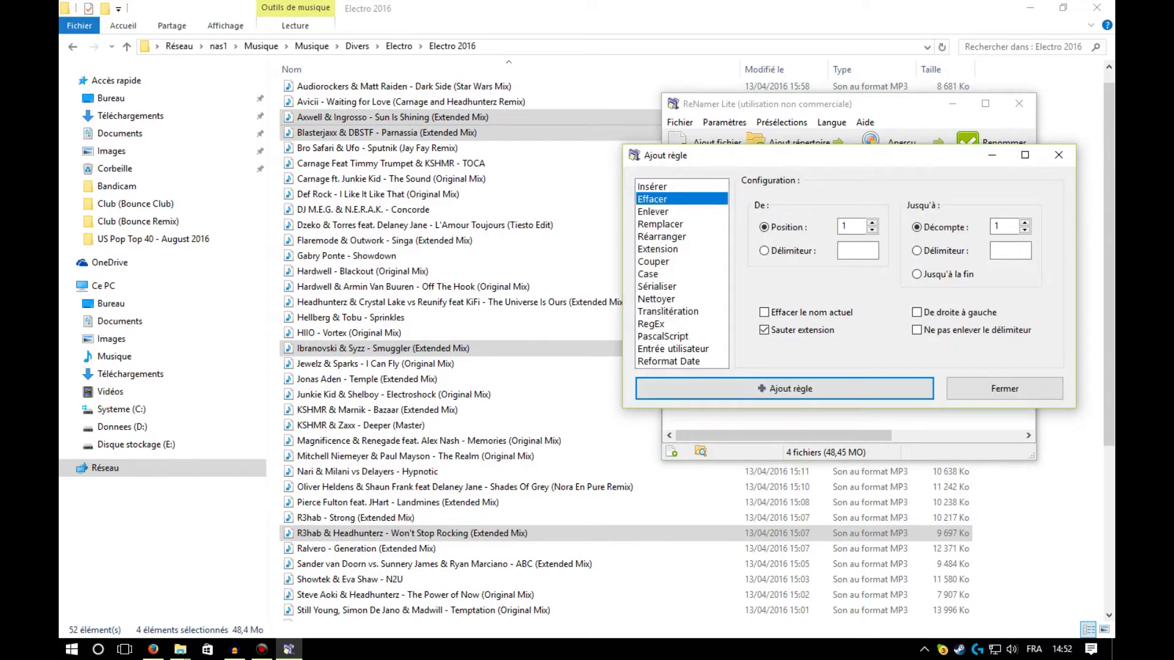
{"action": "left_click_drag", "start_coordinate": [813, 160], "coordinate": [347, 146]}
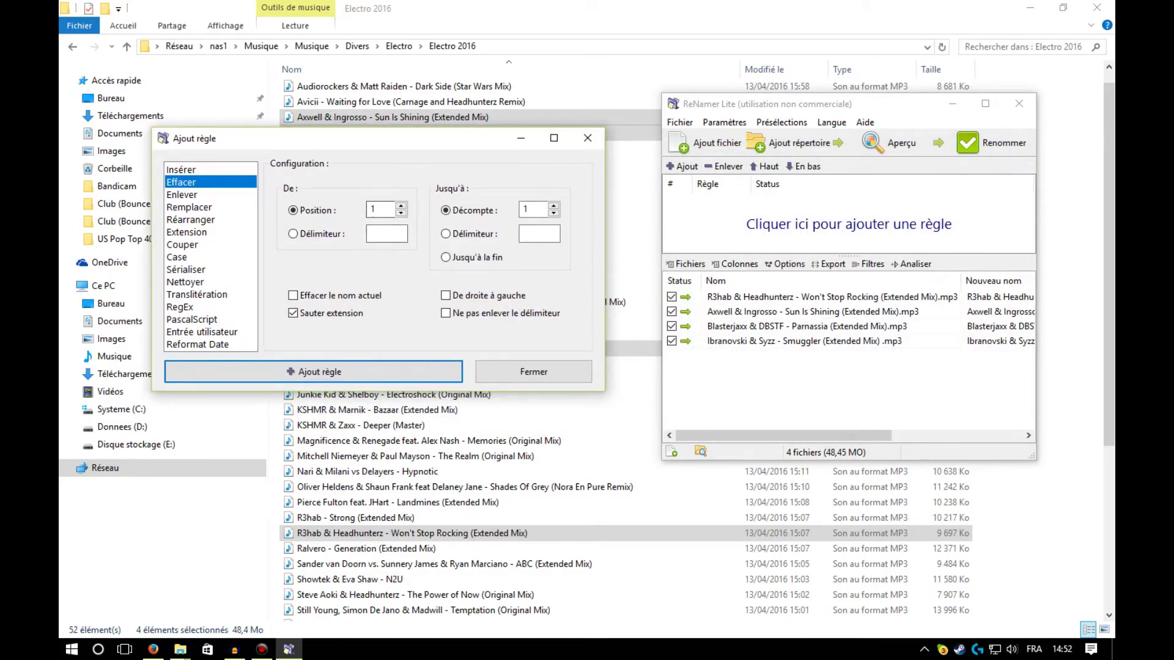
{"action": "left_click", "coordinate": [182, 194]}
{"action": "left_click", "coordinate": [439, 197]}
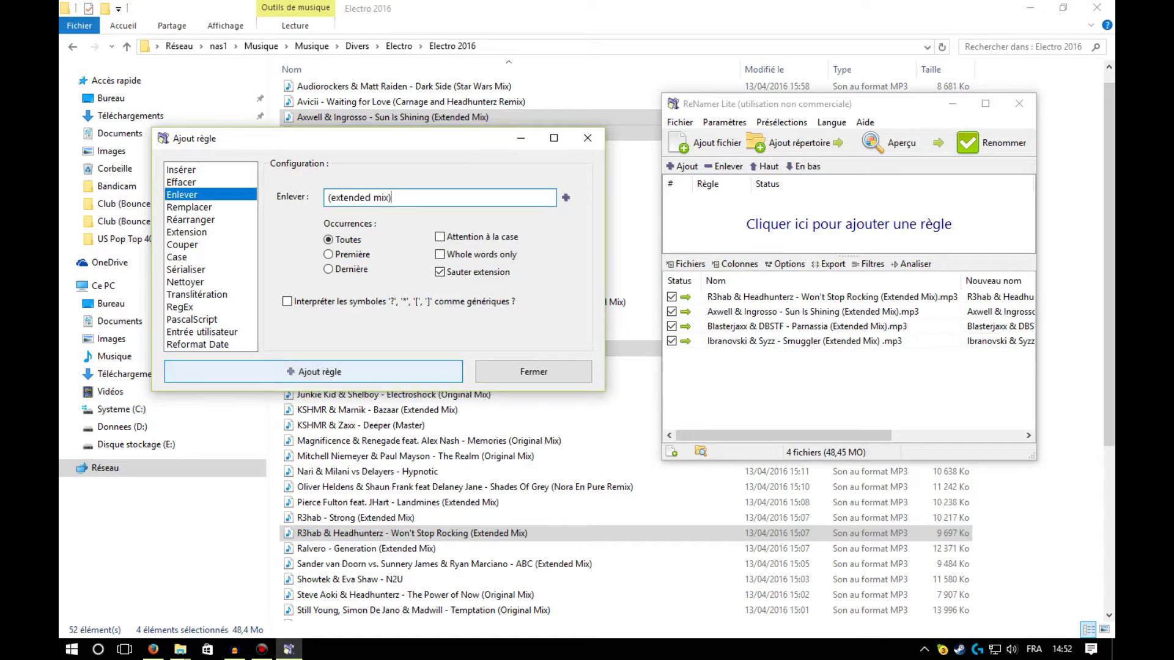
{"action": "key", "text": "Return"}
{"action": "left_click_drag", "start_coordinate": [795, 435], "coordinate": [903, 435]}
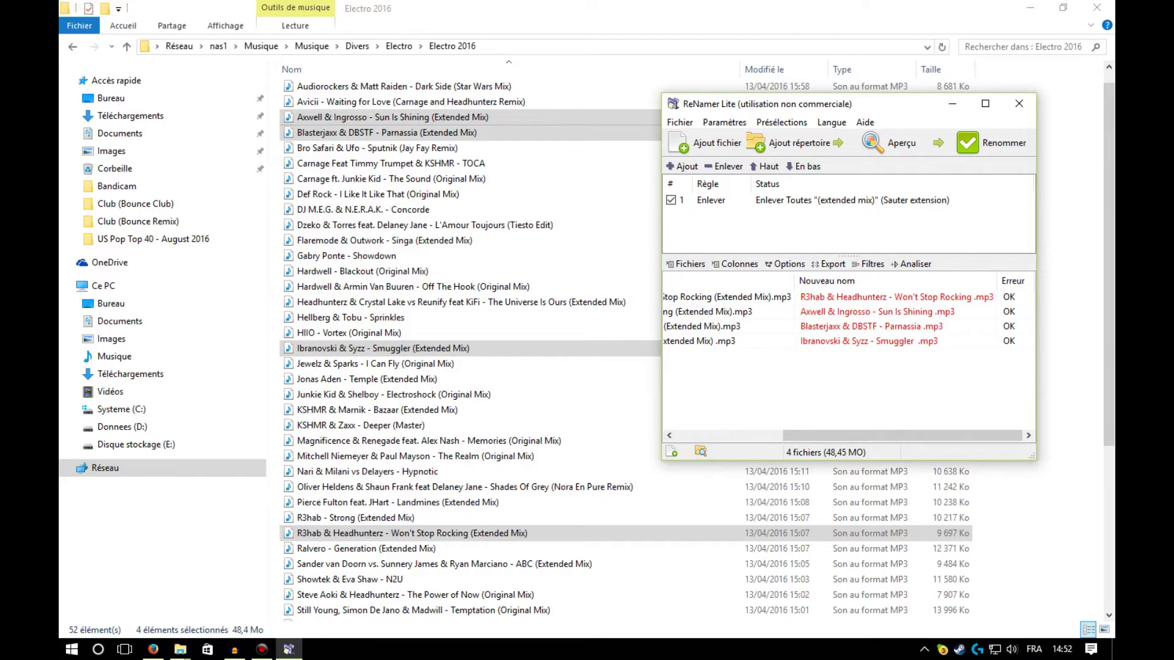
{"action": "left_click_drag", "start_coordinate": [902, 435], "coordinate": [795, 435]}
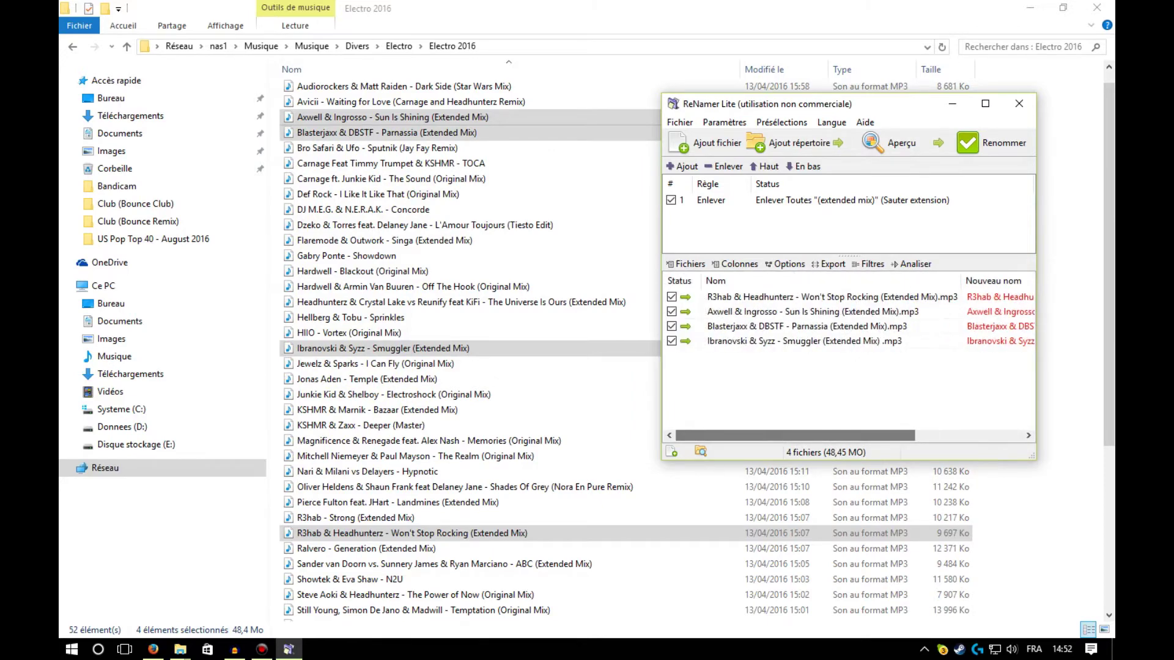
Minimize the Electro 2016 folder and bring up the US Pop Top 40 - August 2016 folder, maximized
{"action": "left_click", "coordinate": [1030, 7]}
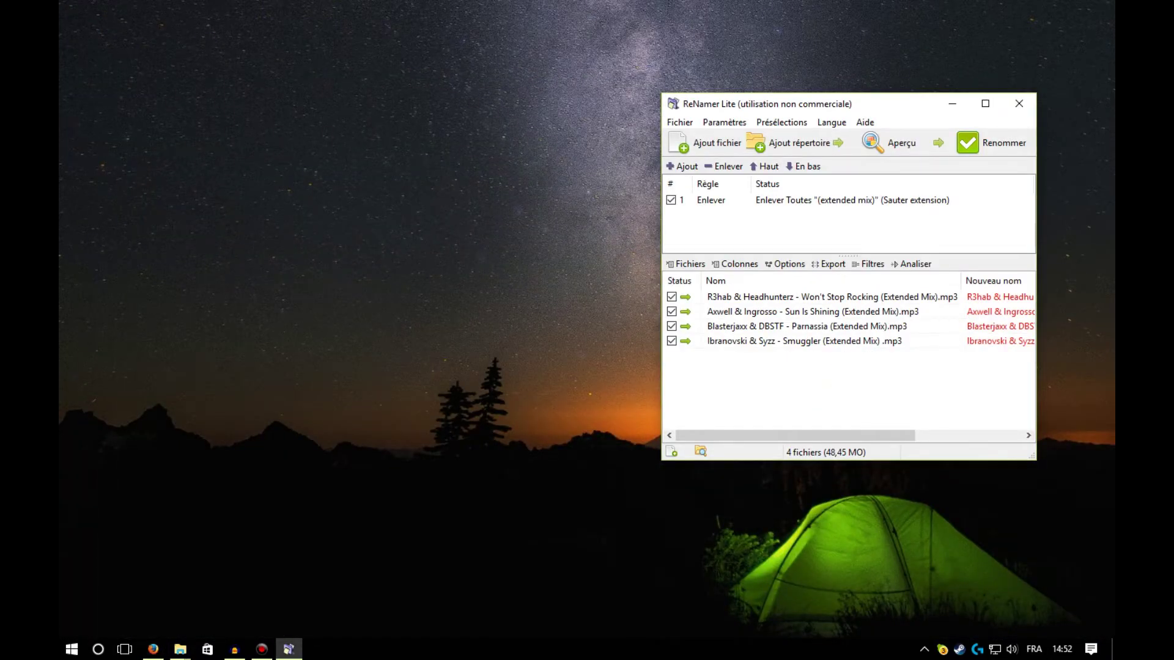
{"action": "left_click", "coordinate": [179, 649]}
{"action": "left_click", "coordinate": [781, 107]}
{"action": "left_click_drag", "start_coordinate": [707, 104], "coordinate": [564, 251]}
{"action": "key", "text": "alt+Tab"}
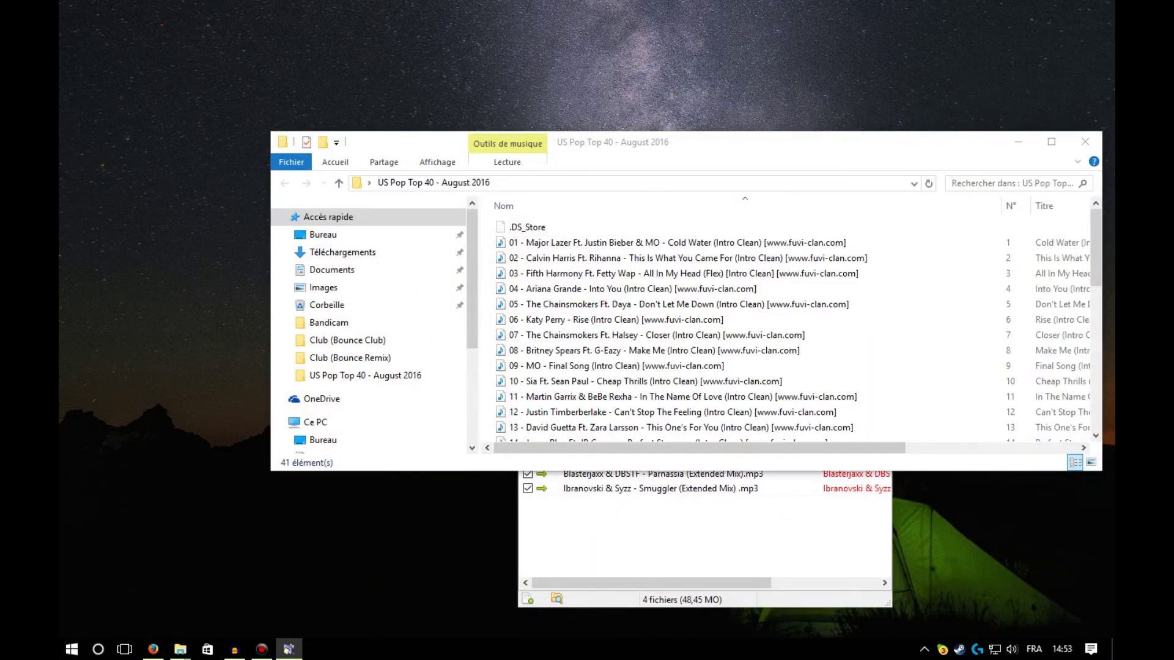
{"action": "left_click_drag", "start_coordinate": [637, 150], "coordinate": [613, 0]}
{"action": "left_click", "coordinate": [484, 445]}
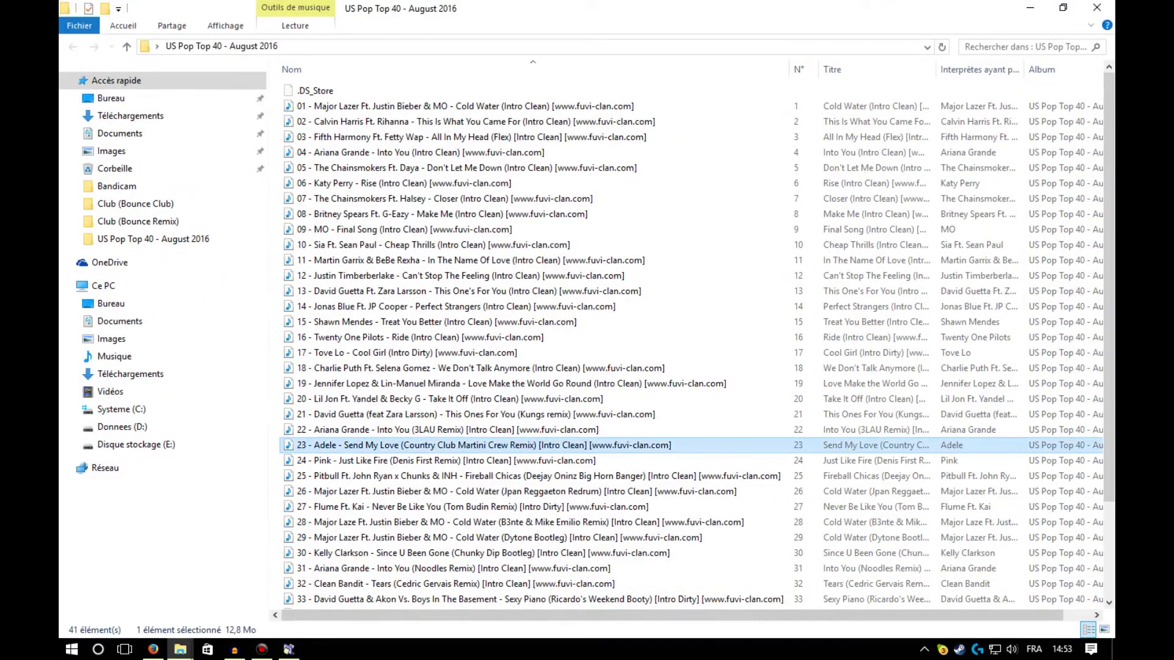
{"action": "scroll", "coordinate": [484, 445], "scroll_direction": "down", "scroll_amount": 3}
Return to ReNamer and remove the four Extended Mix tracks from its file list
{"action": "left_click", "coordinate": [288, 649]}
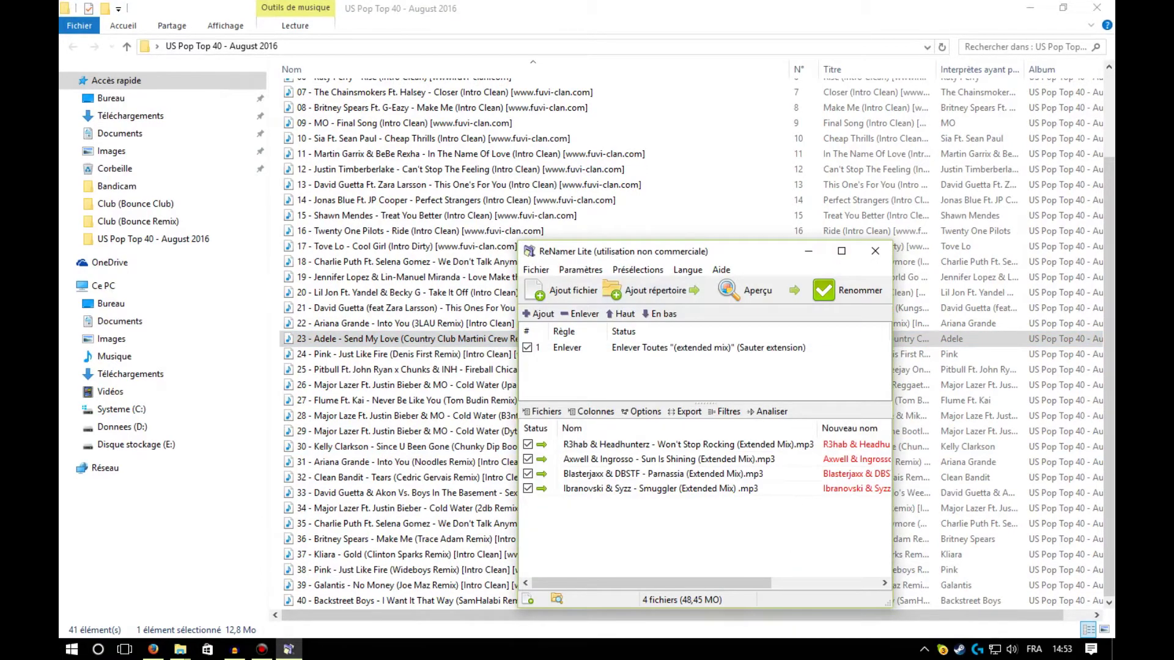
{"action": "left_click", "coordinate": [660, 488]}
{"action": "key", "text": "ctrl+a"}
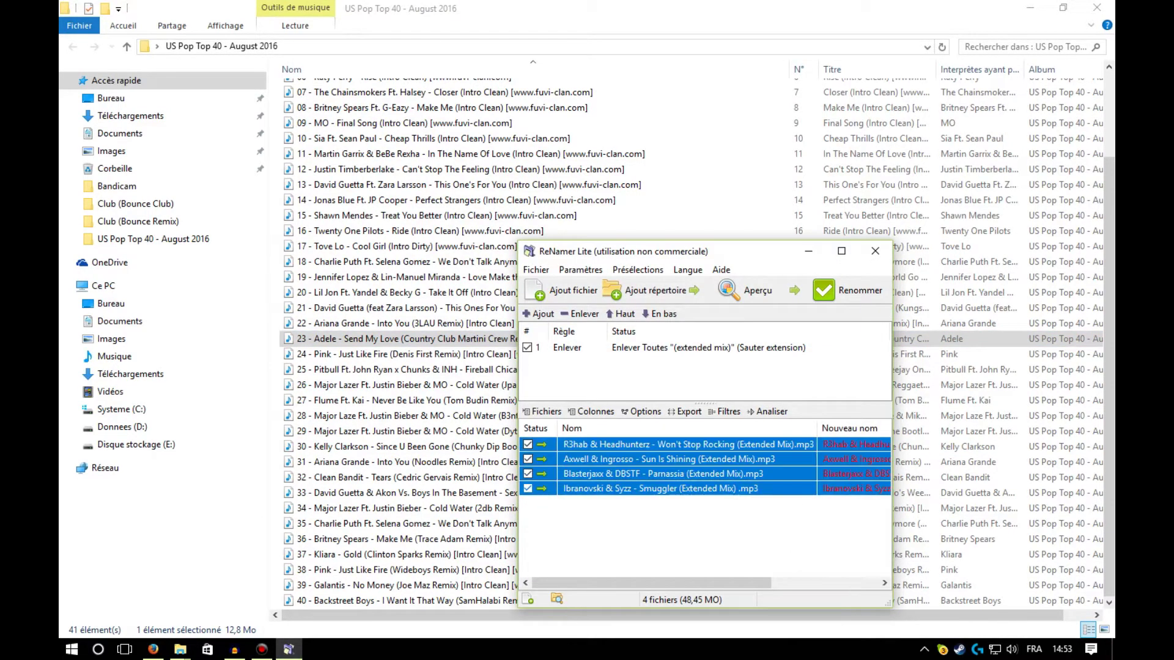
{"action": "key", "text": "Delete"}
Add every file in the US Pop Top 40 - August 2016 folder to ReNamer's file list
{"action": "left_click_drag", "start_coordinate": [616, 259], "coordinate": [59, 256]}
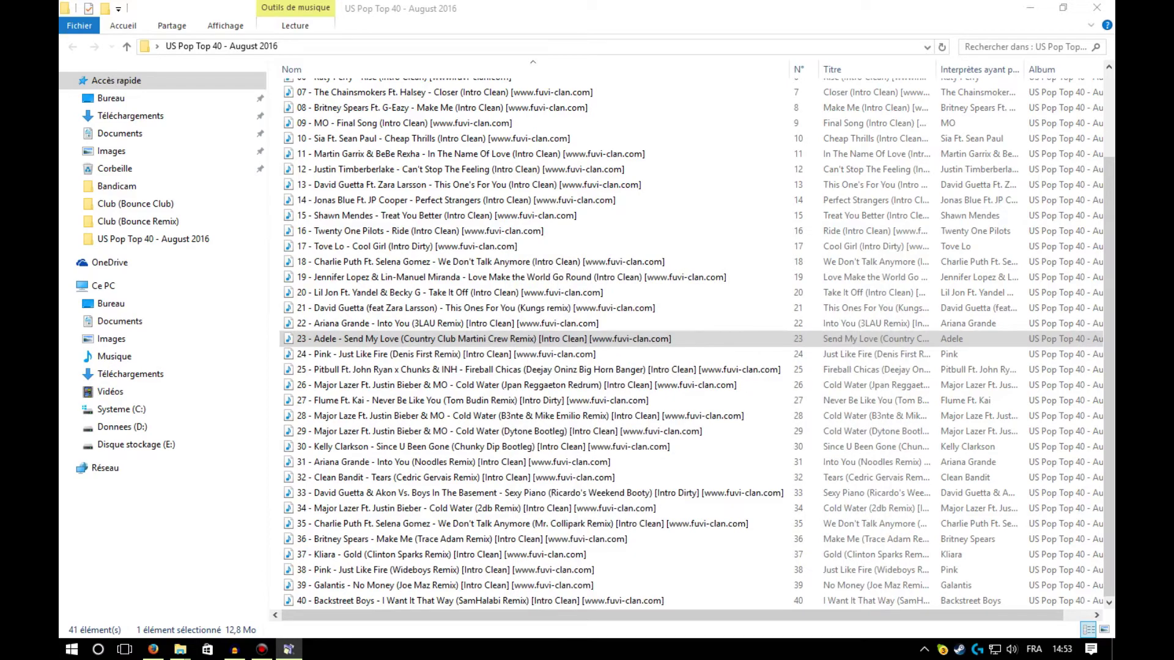
{"action": "scroll", "coordinate": [550, 262], "scroll_direction": "up", "scroll_amount": 3}
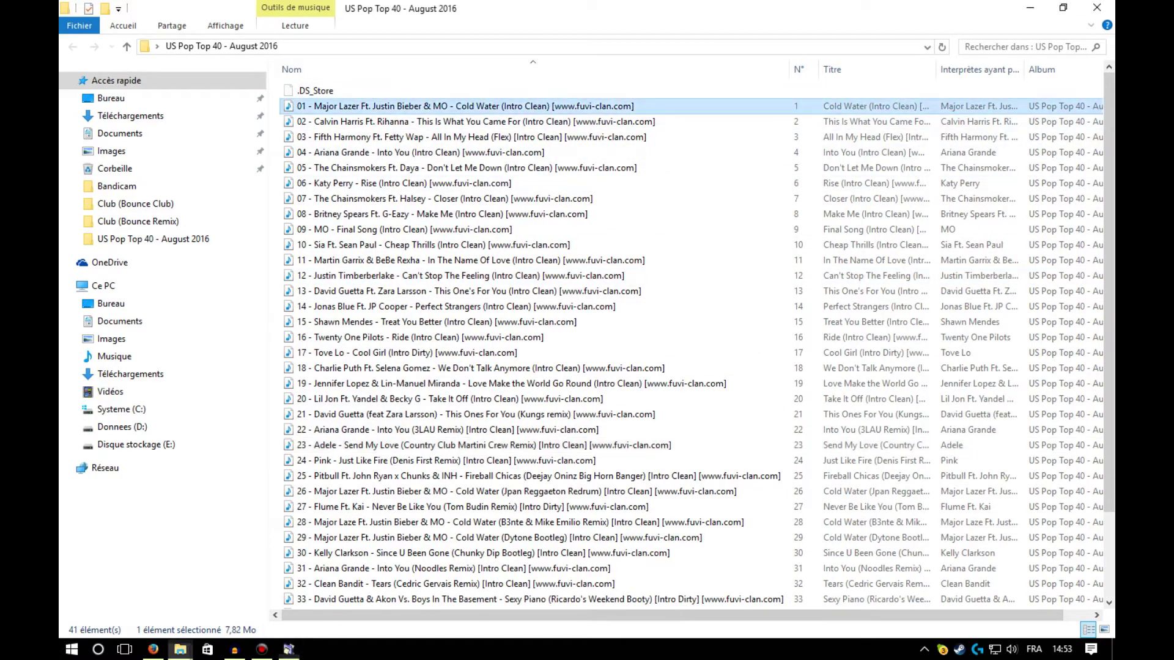
{"action": "key", "text": "ctrl+a"}
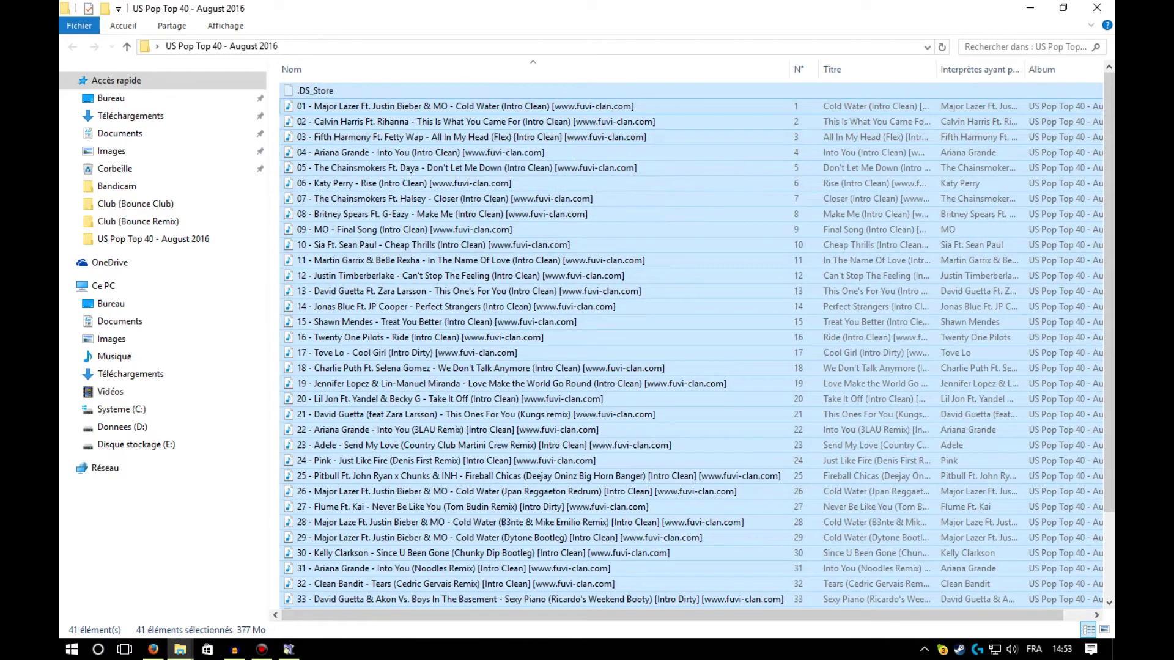
{"action": "key", "text": "alt+Tab"}
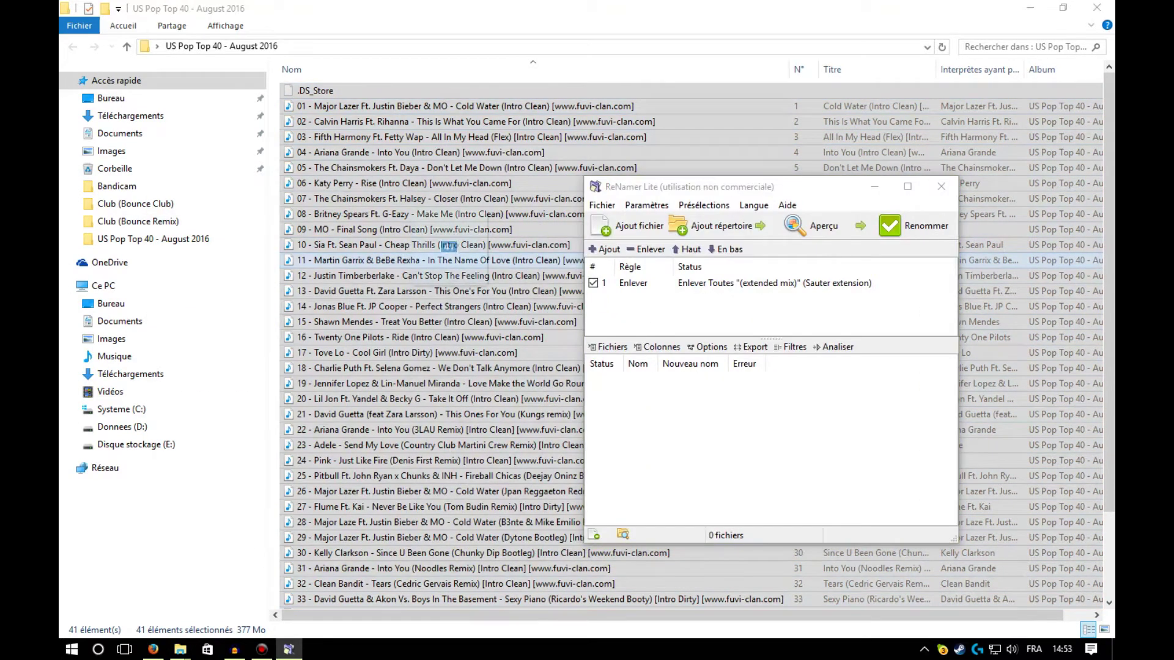
{"action": "left_click_drag", "start_coordinate": [428, 260], "coordinate": [593, 409]}
{"action": "scroll", "coordinate": [593, 424], "scroll_direction": "down", "scroll_amount": 5}
{"action": "scroll", "coordinate": [593, 424], "scroll_direction": "up", "scroll_amount": 5}
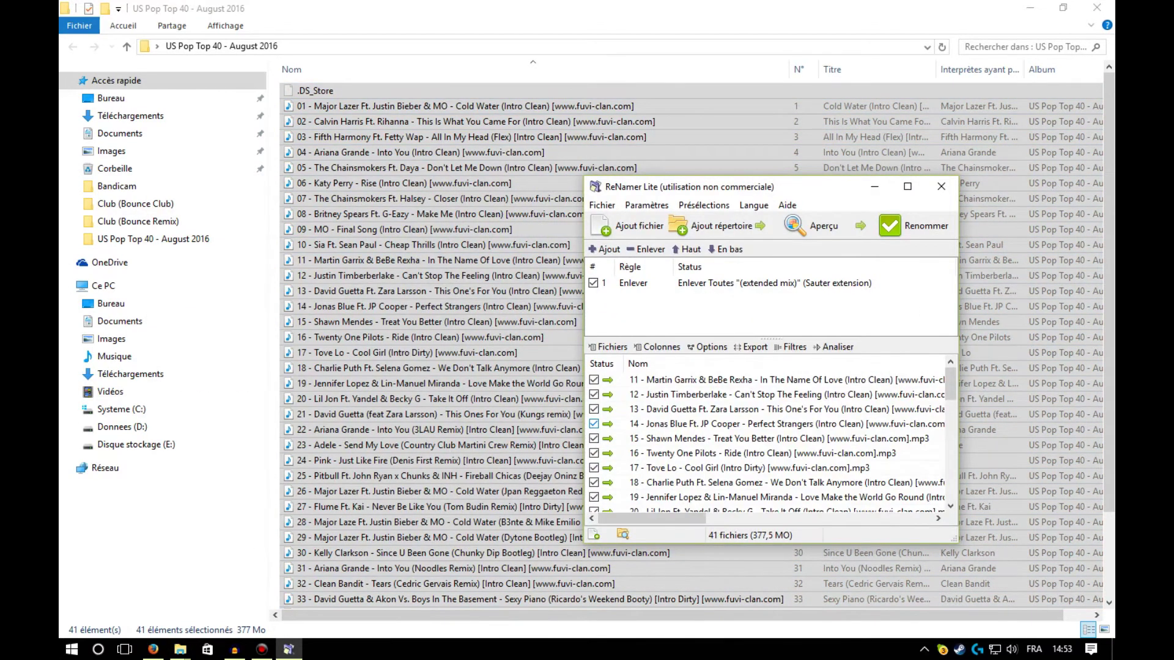
{"action": "left_click", "coordinate": [476, 122]}
{"action": "left_click", "coordinate": [464, 106]}
{"action": "key", "text": "F2"}
{"action": "mouse_move", "coordinate": [549, 106]}
{"action": "left_mouse_down"}
{"action": "mouse_move", "coordinate": [634, 106]}
{"action": "mouse_move", "coordinate": [549, 115]}
{"action": "left_mouse_up"}
{"action": "key", "text": "ctrl+c"}
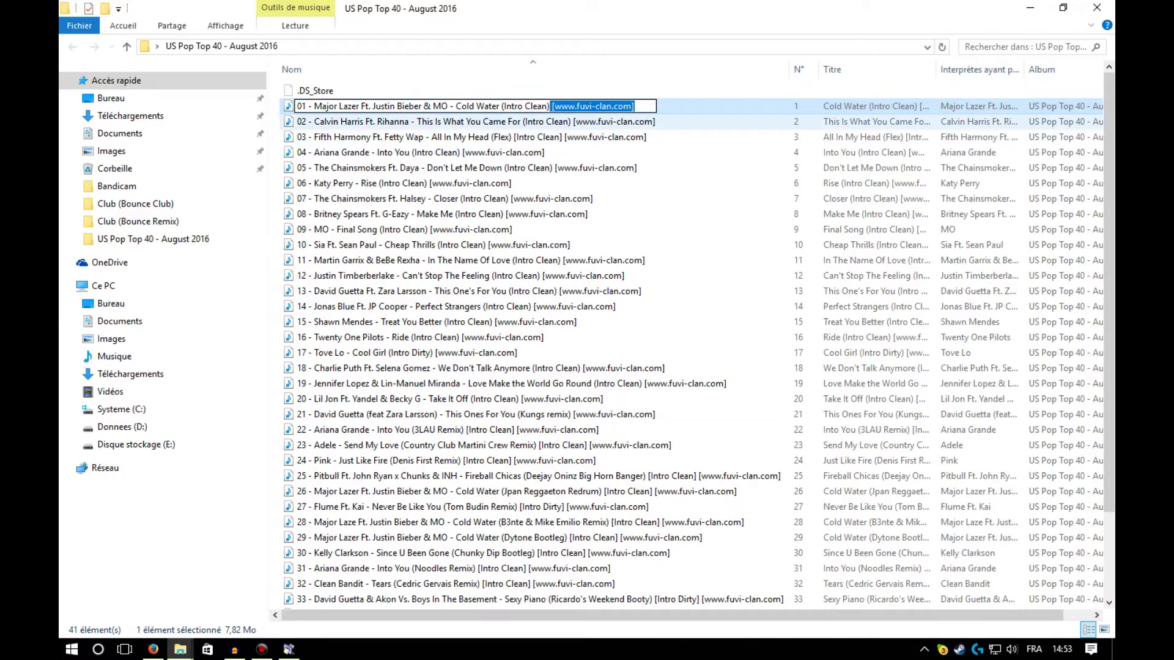
{"action": "left_click", "coordinate": [549, 121]}
{"action": "left_click", "coordinate": [288, 649]}
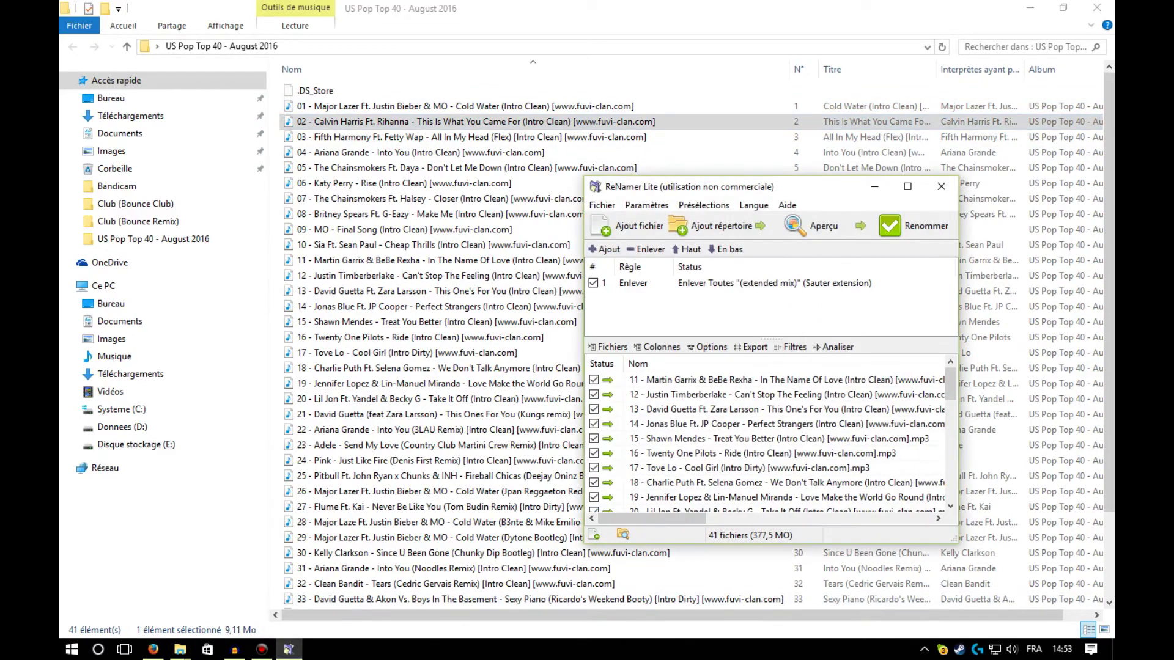
{"action": "double_click", "coordinate": [774, 283]}
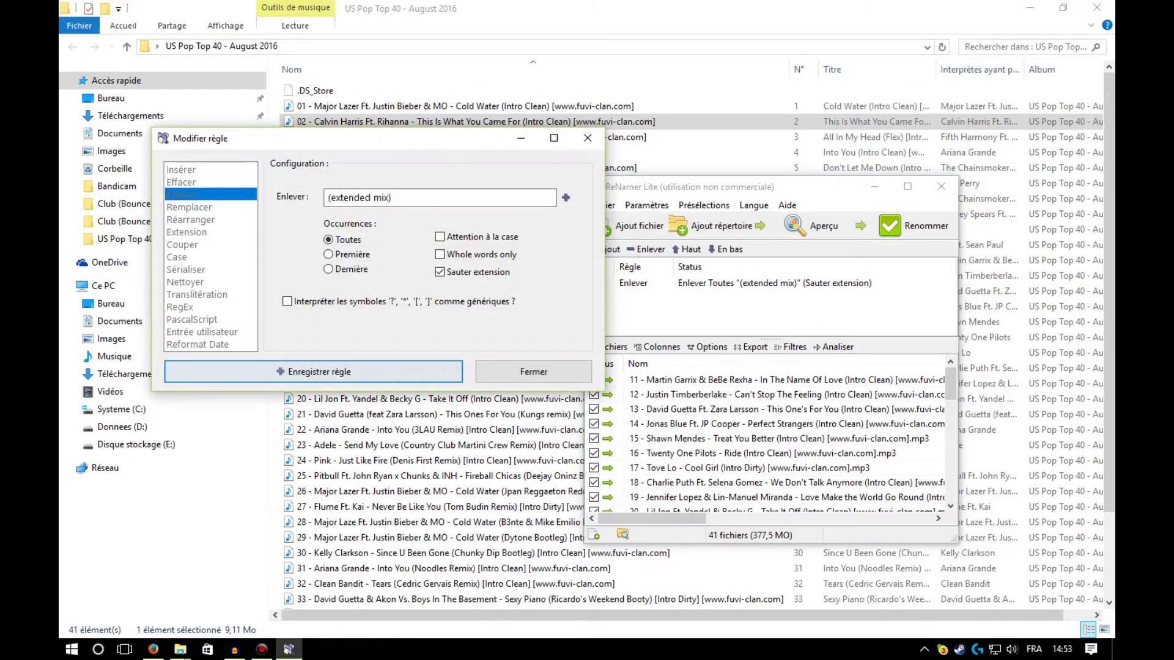
{"action": "left_click", "coordinate": [394, 198]}
{"action": "key", "text": "ctrl+a"}
{"action": "key", "text": "ctrl+v"}
{"action": "key", "text": "Return"}
Compare the original and new names throughout the file list
{"action": "scroll", "coordinate": [767, 440], "scroll_direction": "right", "scroll_amount": 3}
{"action": "scroll", "coordinate": [767, 440], "scroll_direction": "left", "scroll_amount": 3}
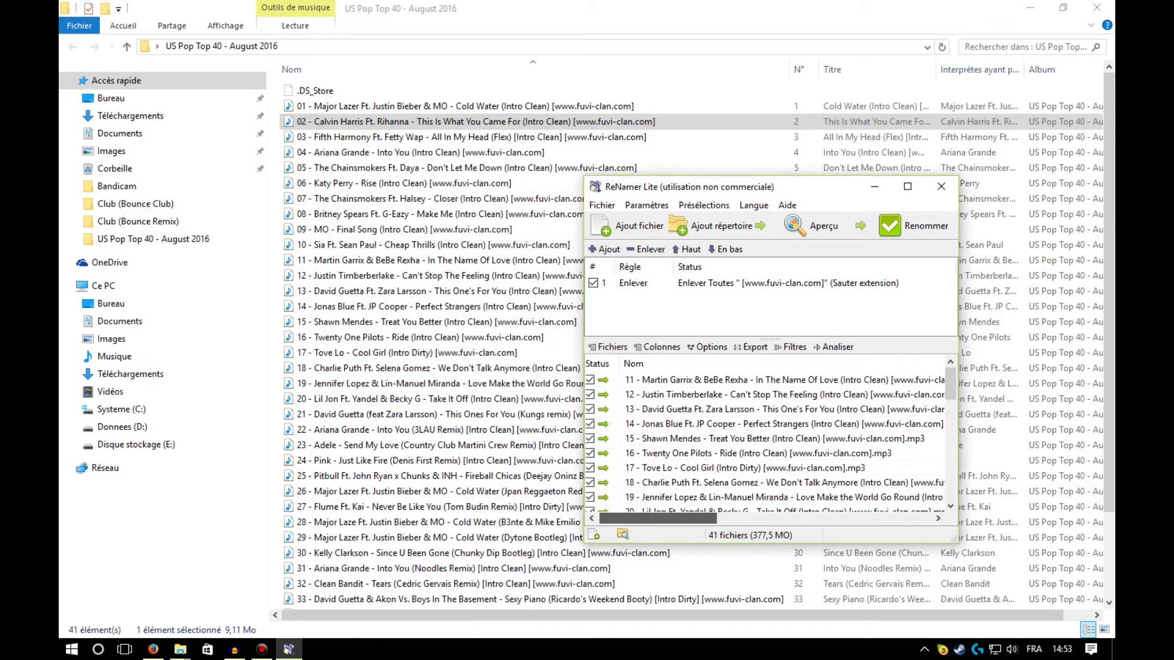
{"action": "scroll", "coordinate": [767, 440], "scroll_direction": "right", "scroll_amount": 4}
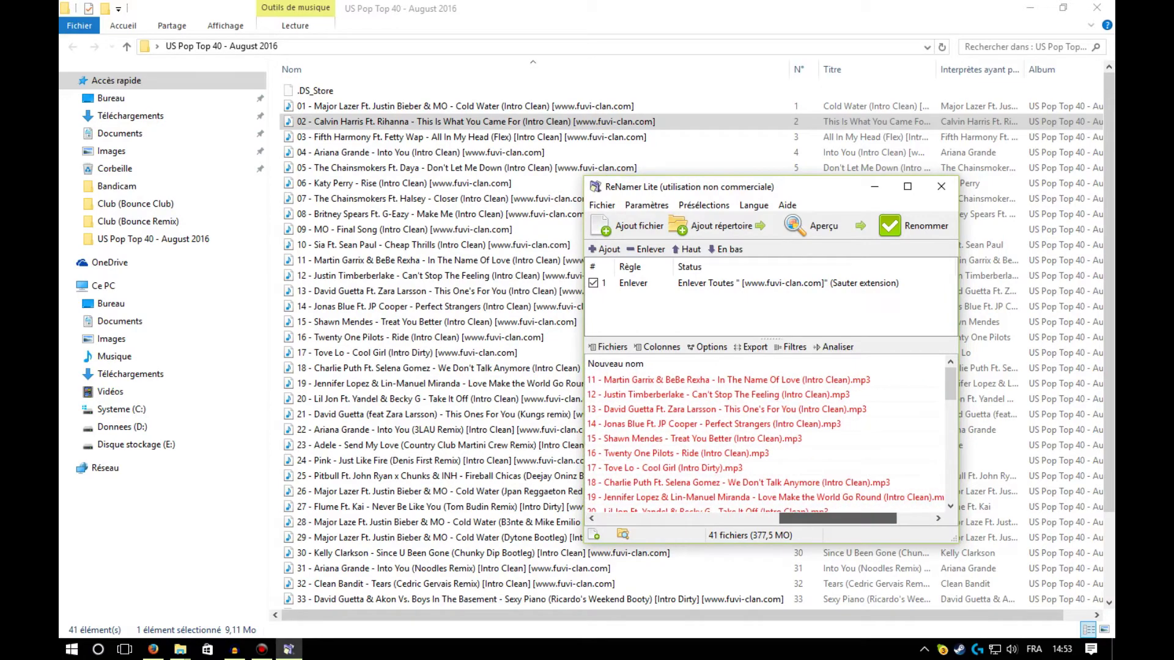
{"action": "scroll", "coordinate": [768, 440], "scroll_direction": "down", "scroll_amount": 10}
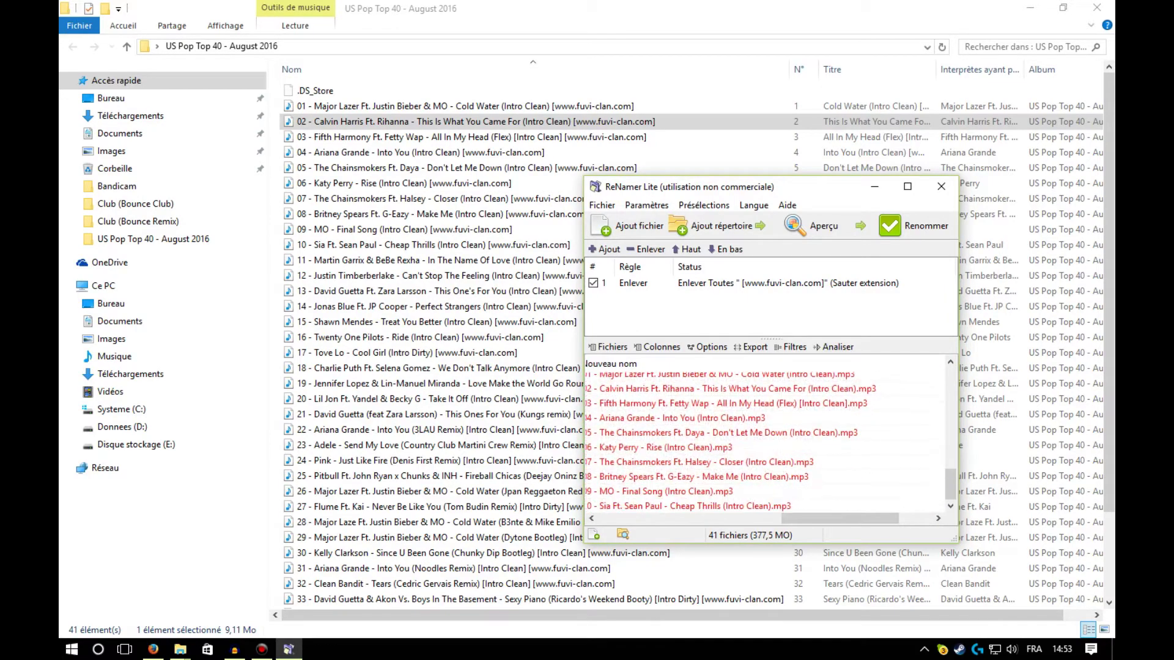
{"action": "scroll", "coordinate": [767, 440], "scroll_direction": "left", "scroll_amount": 4}
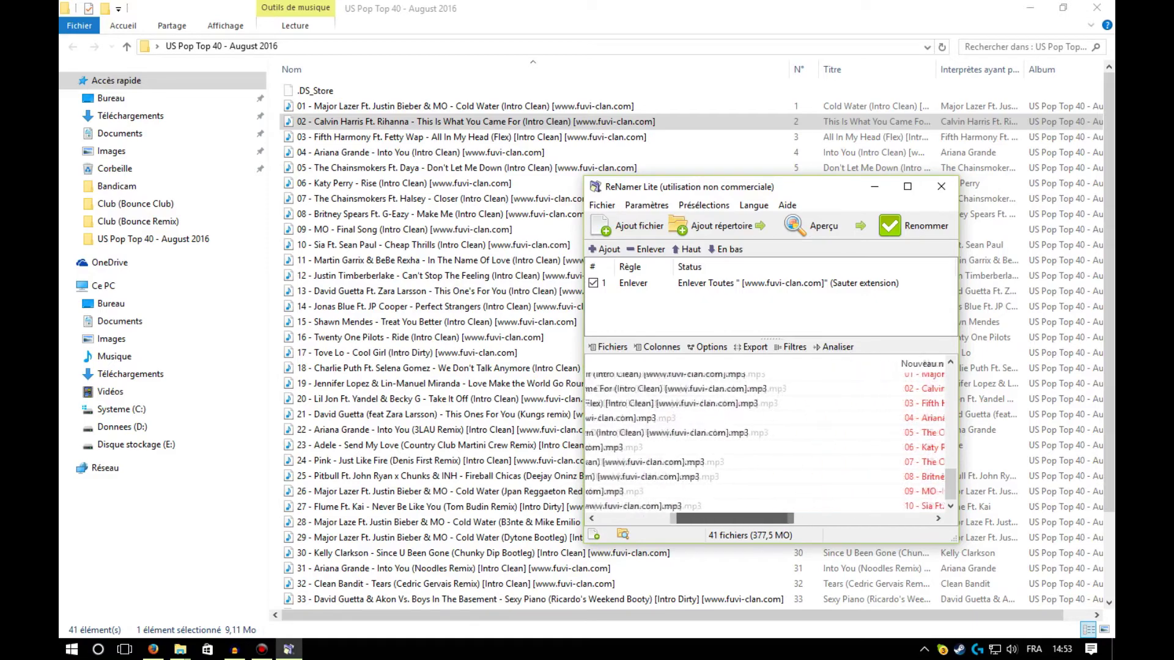
{"action": "scroll", "coordinate": [767, 440], "scroll_direction": "up", "scroll_amount": 3}
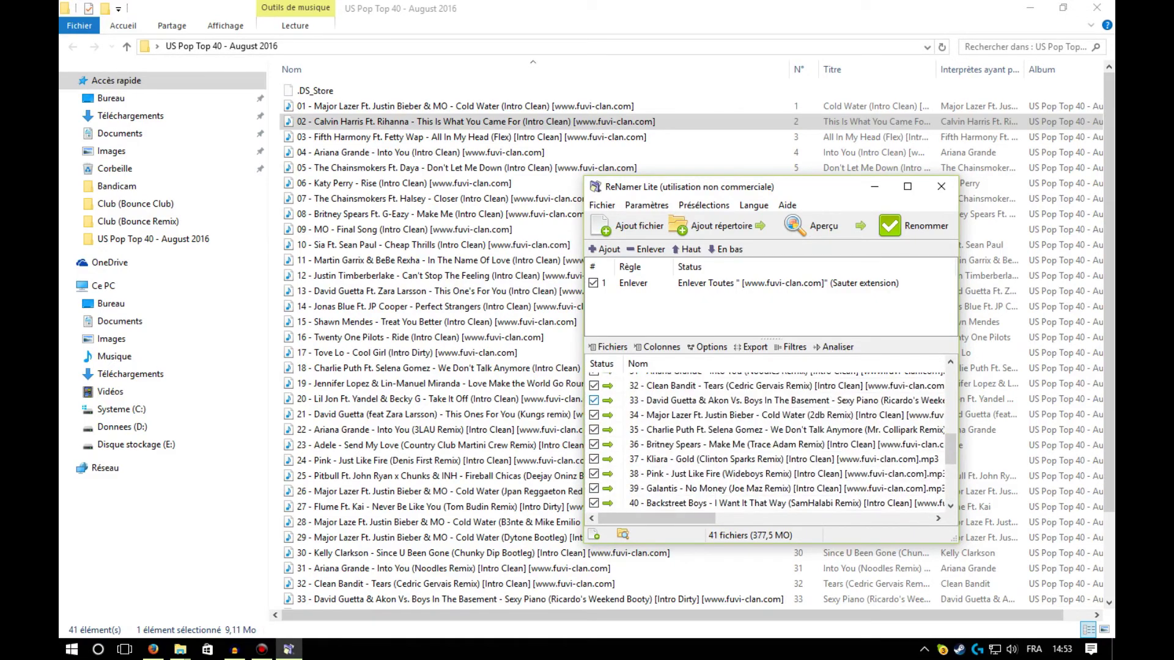
{"action": "scroll", "coordinate": [767, 440], "scroll_direction": "up", "scroll_amount": 7}
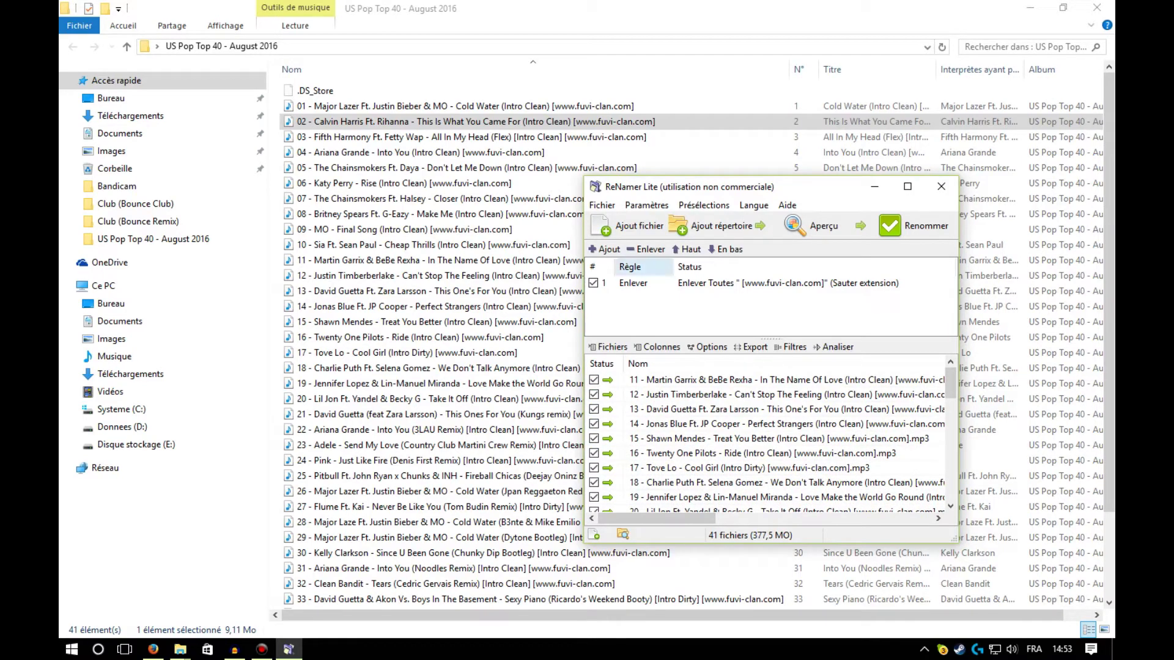
Add a Delete rule that erases 5 characters from position 1, skipping the extension, and preview the new names
{"action": "left_click", "coordinate": [604, 249]}
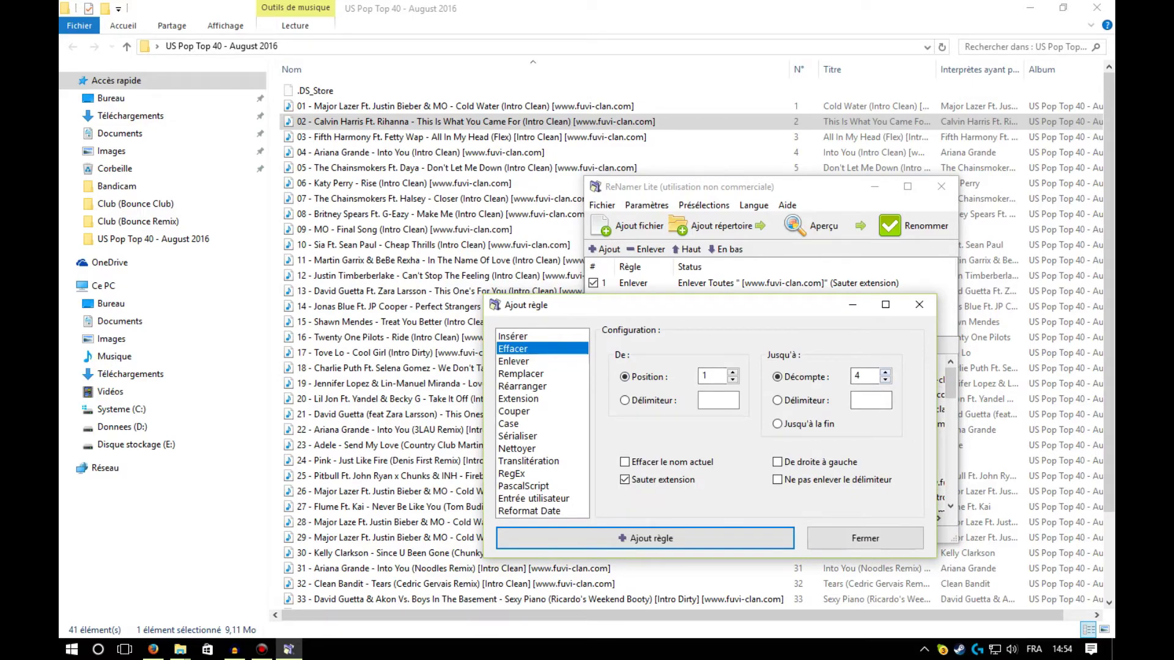
{"action": "left_click", "coordinate": [645, 538]}
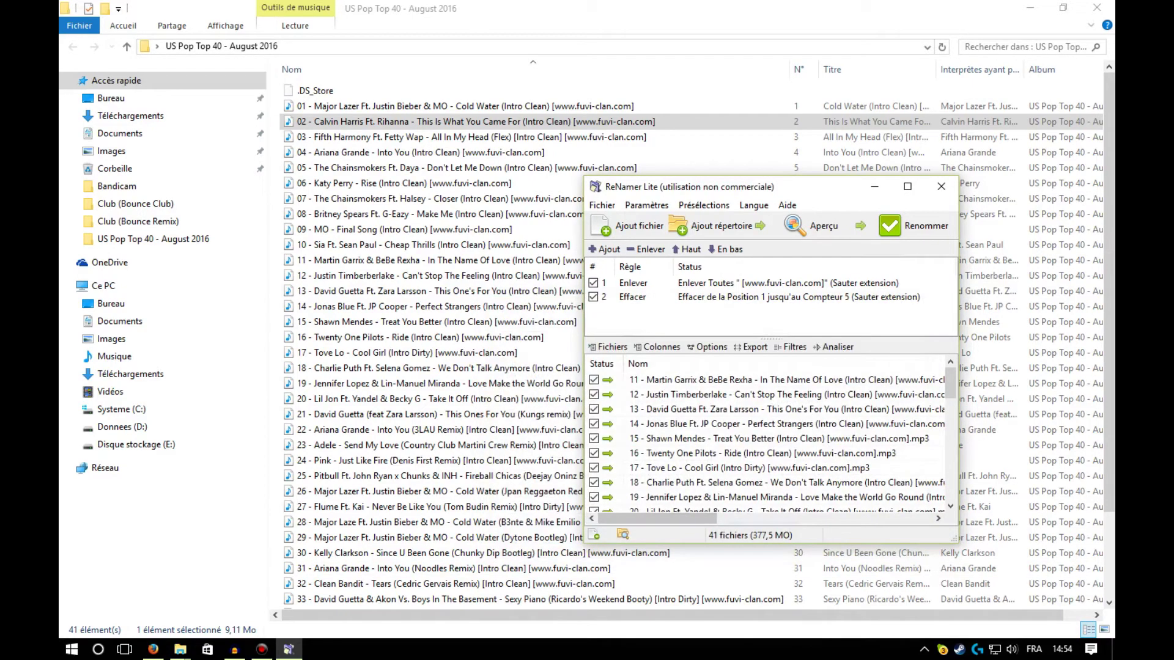
{"action": "left_click_drag", "start_coordinate": [661, 517], "coordinate": [686, 518]}
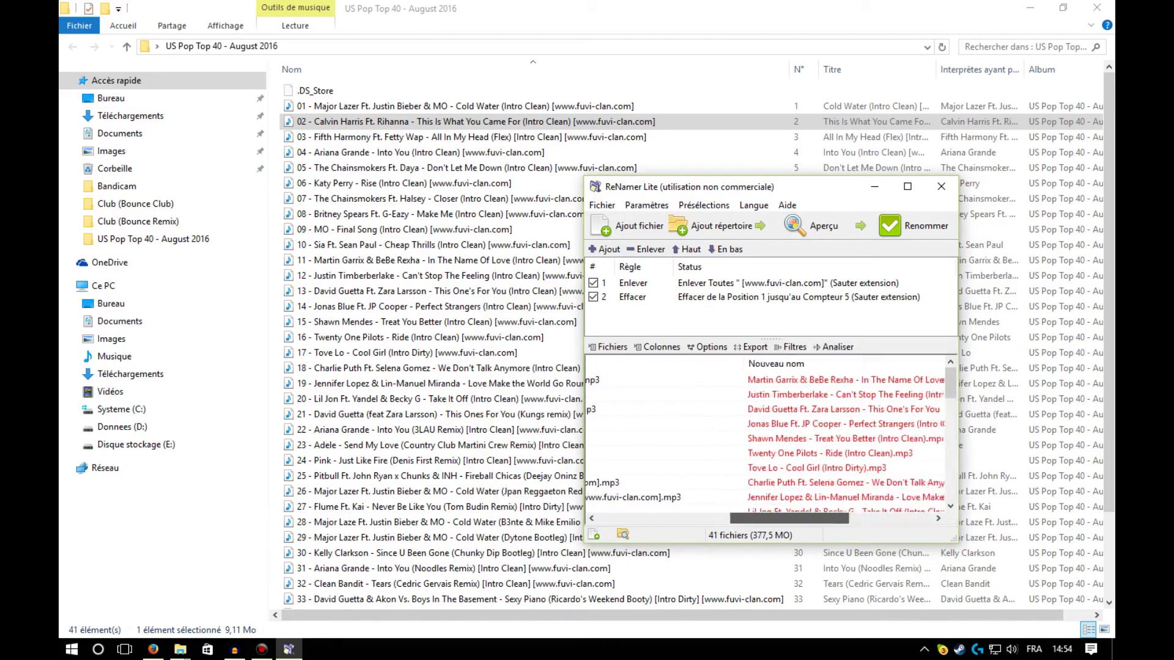
{"action": "left_click_drag", "start_coordinate": [814, 518], "coordinate": [775, 518]}
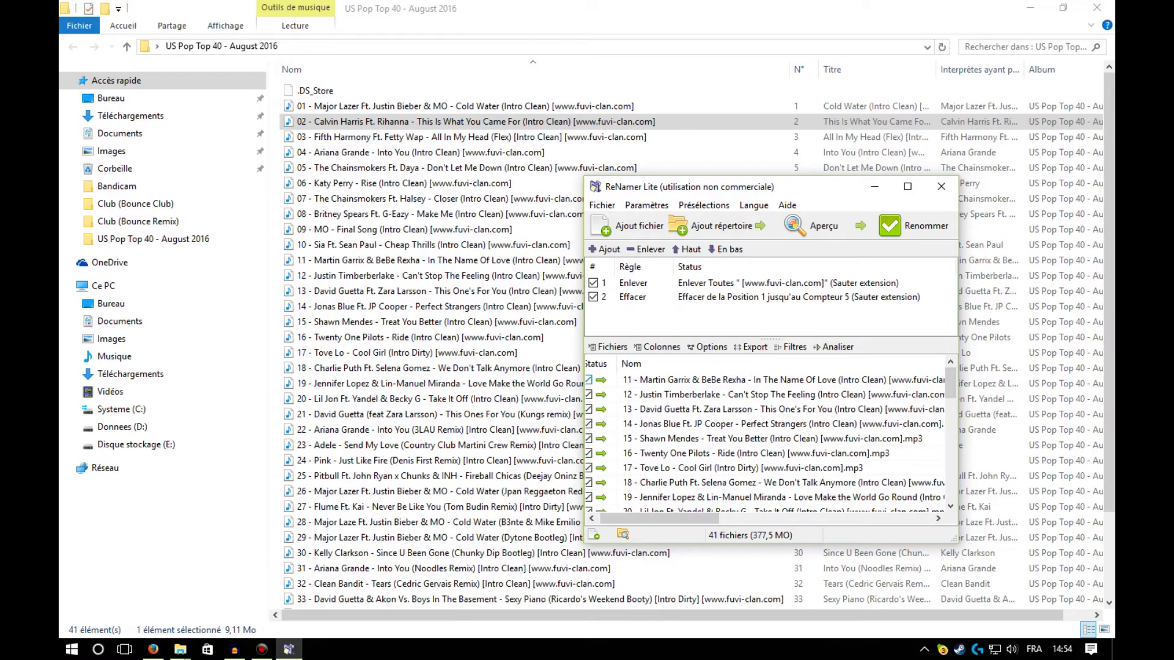
{"action": "left_click_drag", "start_coordinate": [659, 517], "coordinate": [765, 518]}
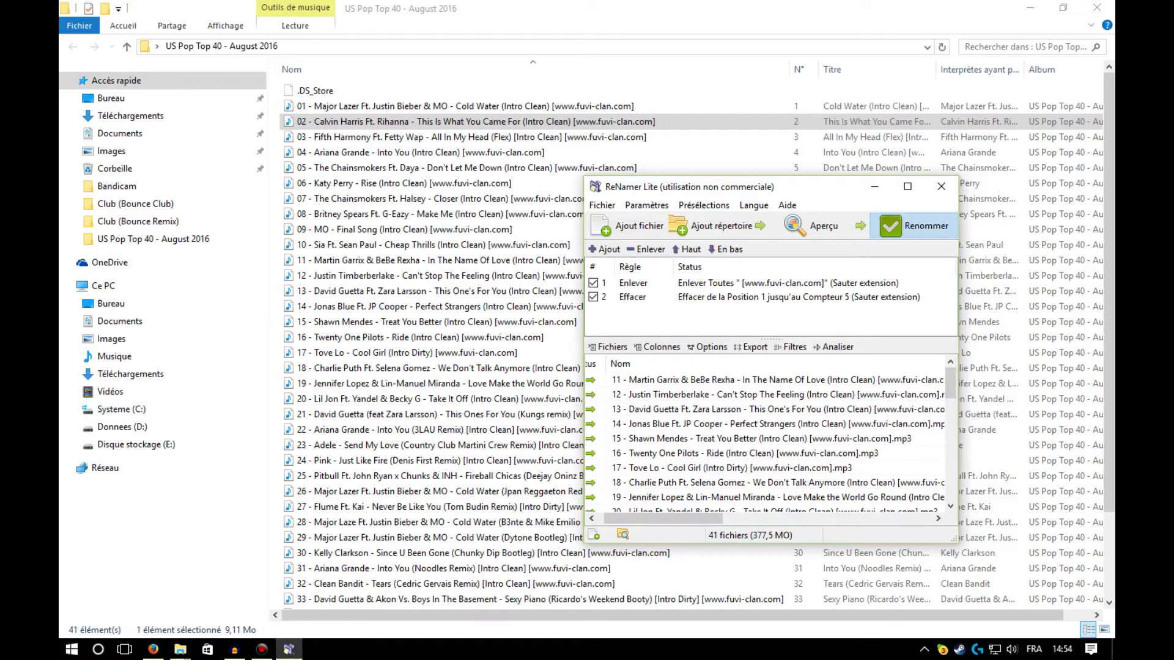
Rename all the listed files with both rules and close ReNamer
{"action": "left_click", "coordinate": [914, 226]}
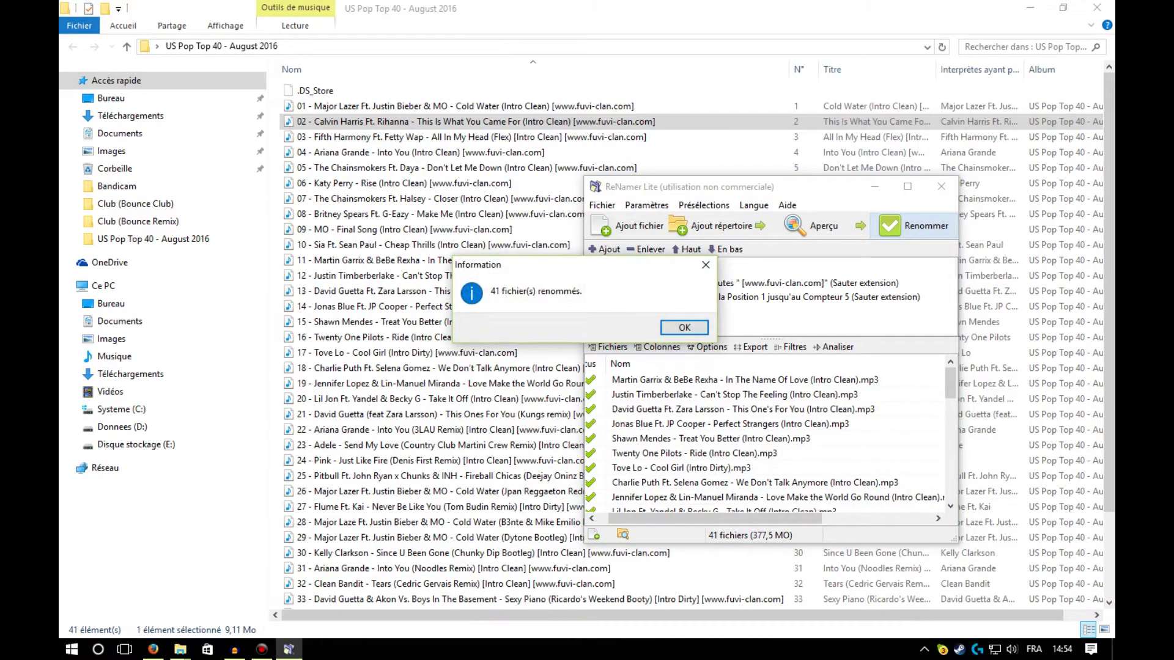
{"action": "key", "text": "Return"}
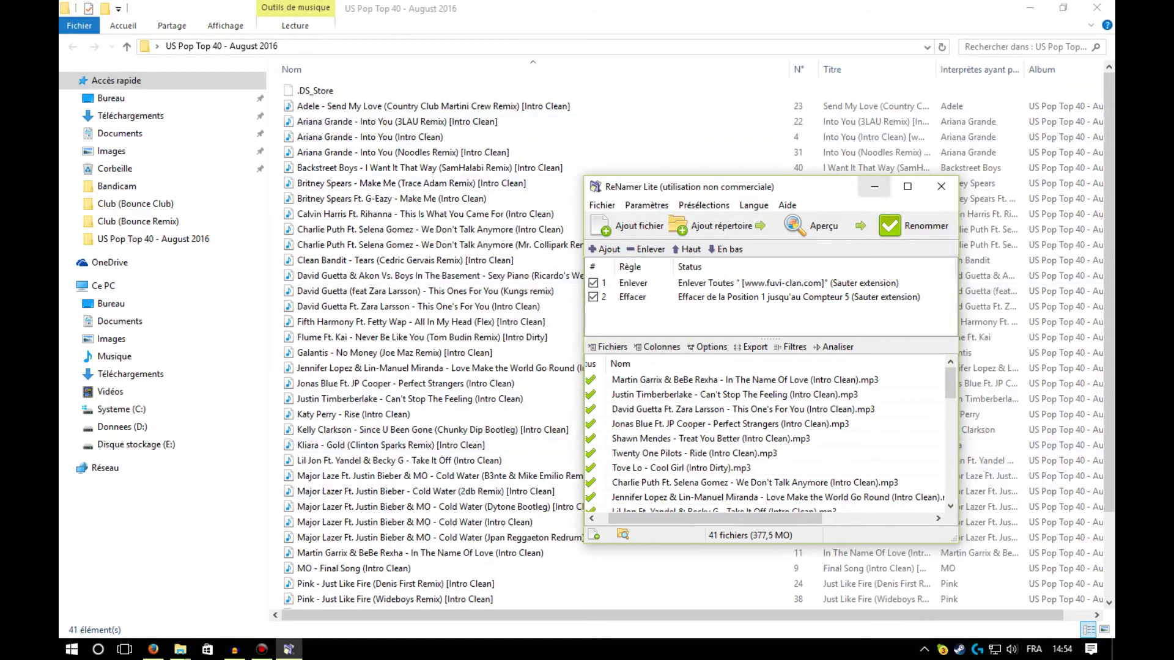
{"action": "left_click", "coordinate": [941, 186]}
Look through the renamed tracks in the US Pop Top 40 - August 2016 folder
{"action": "scroll", "coordinate": [618, 333], "scroll_direction": "down", "scroll_amount": 3}
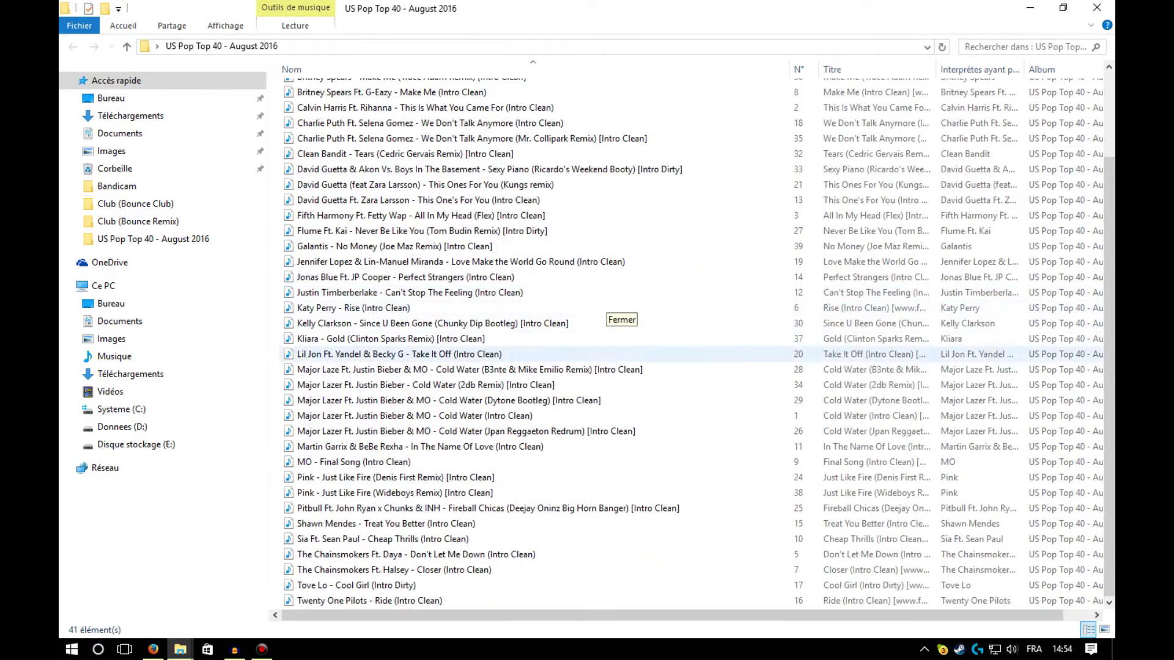
{"action": "scroll", "coordinate": [565, 324], "scroll_direction": "up", "scroll_amount": 3}
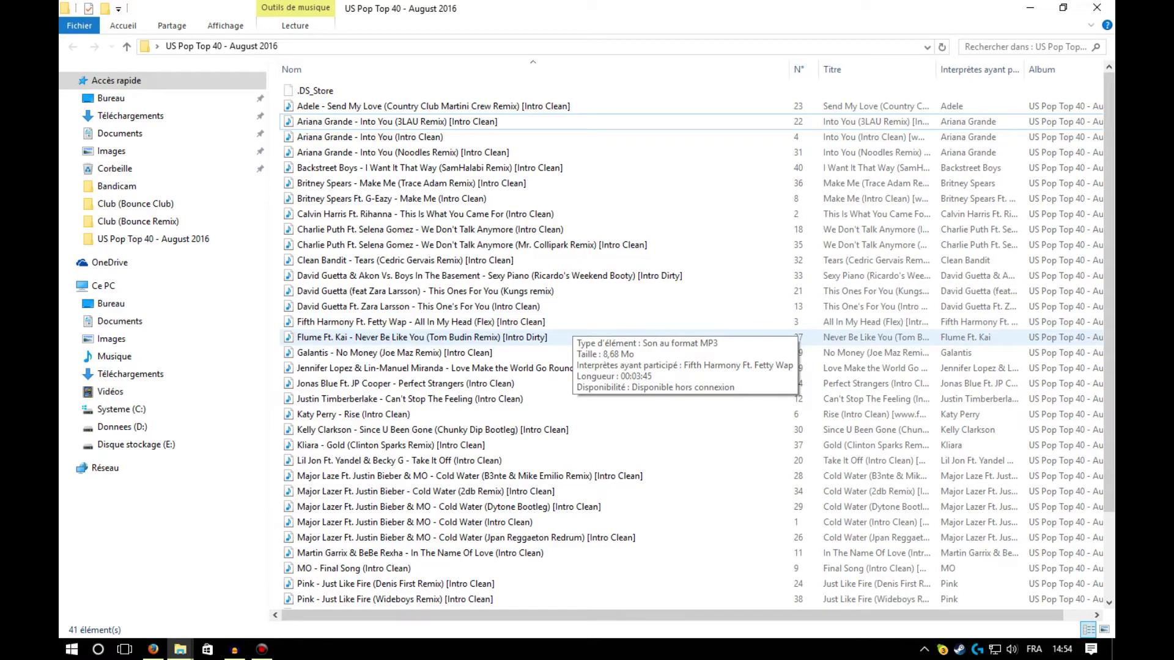
{"action": "left_click", "coordinate": [733, 152]}
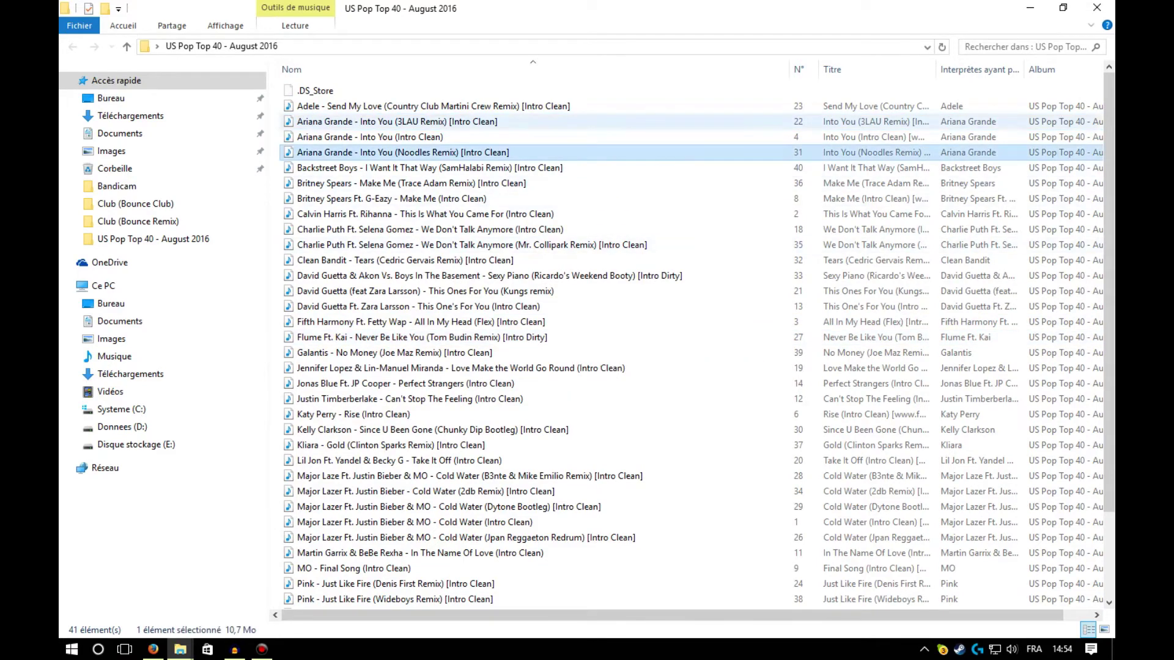
Widen the title column in the US Pop Top 40 - August 2016 folder to read the full title tags, then narrow it back
{"action": "left_click_drag", "start_coordinate": [935, 69], "coordinate": [1114, 69]}
{"action": "left_click_drag", "start_coordinate": [630, 615], "coordinate": [777, 615]}
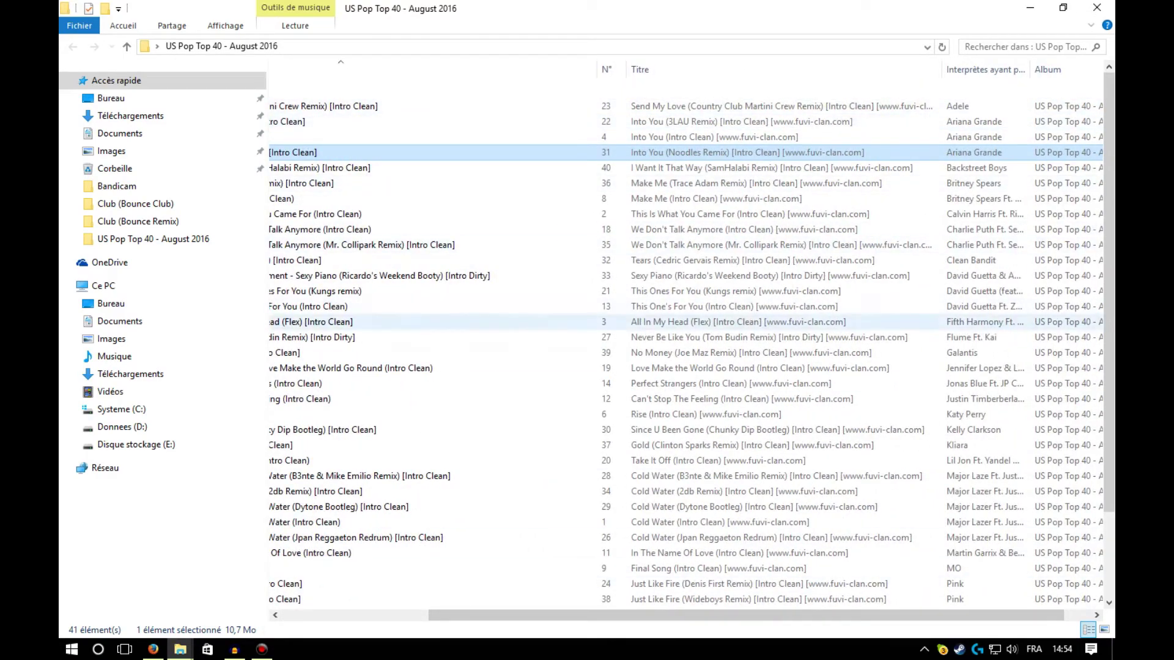
{"action": "left_click_drag", "start_coordinate": [941, 69], "coordinate": [906, 69]}
{"action": "left_click", "coordinate": [795, 167]}
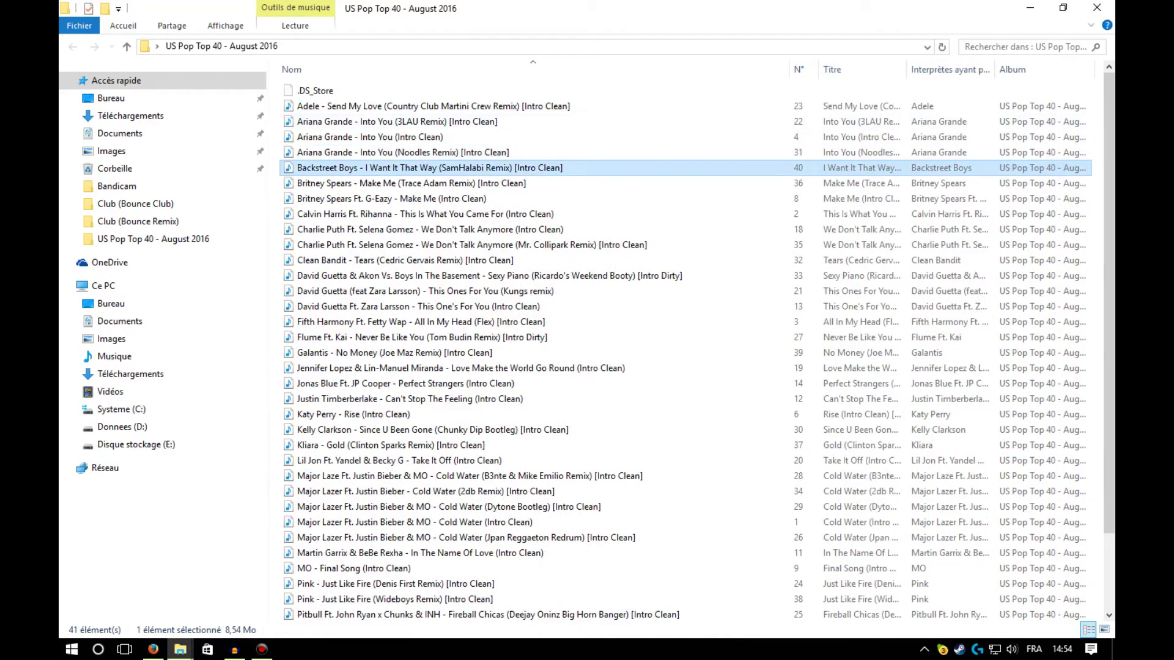
{"action": "left_click", "coordinate": [654, 214]}
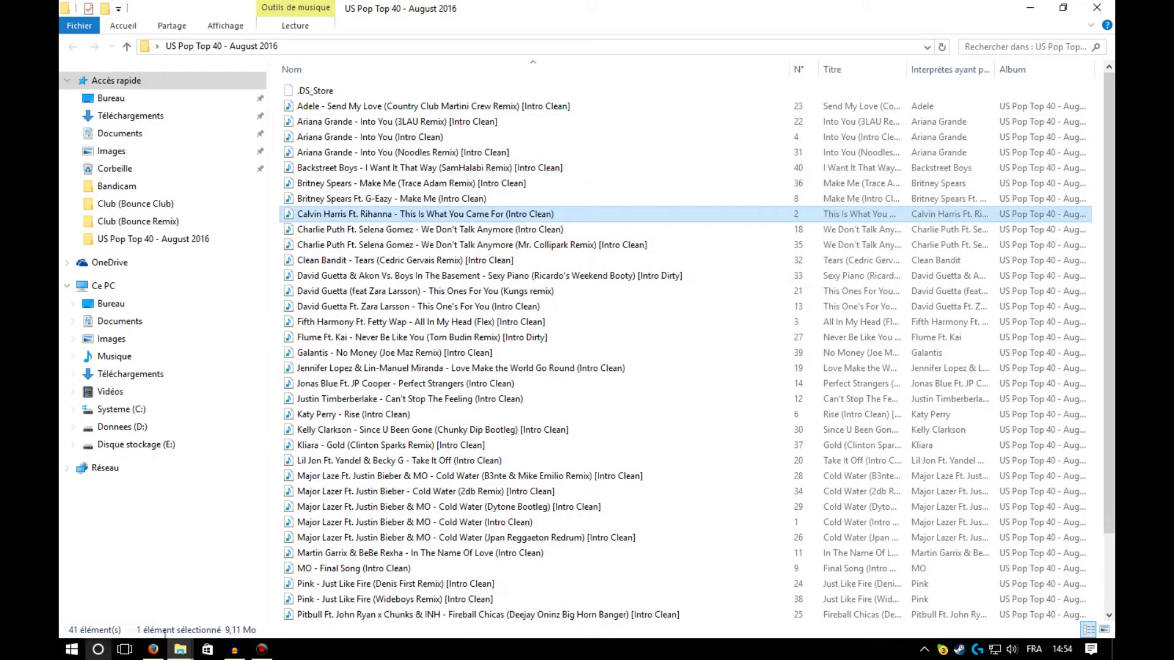
Launch Mp3tag and place its window over the music folder with the track list still reachable
{"action": "left_click", "coordinate": [98, 649]}
{"action": "type", "text": "mp"}
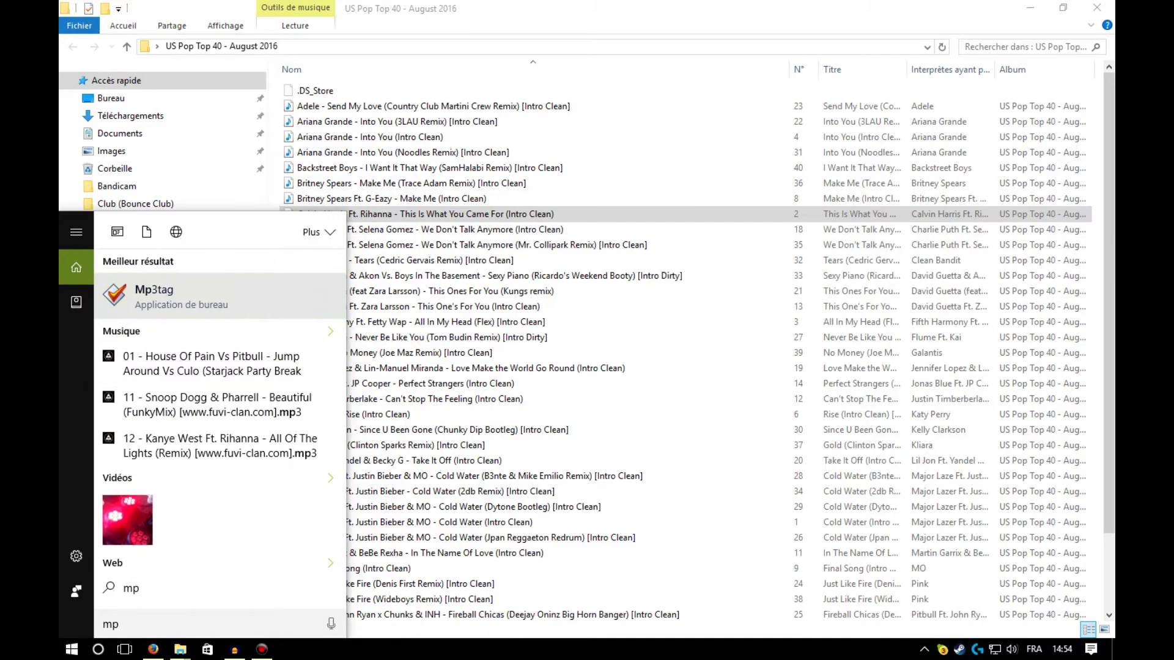
{"action": "key", "text": "Return"}
{"action": "left_click_drag", "start_coordinate": [1173, 104], "coordinate": [692, 67]}
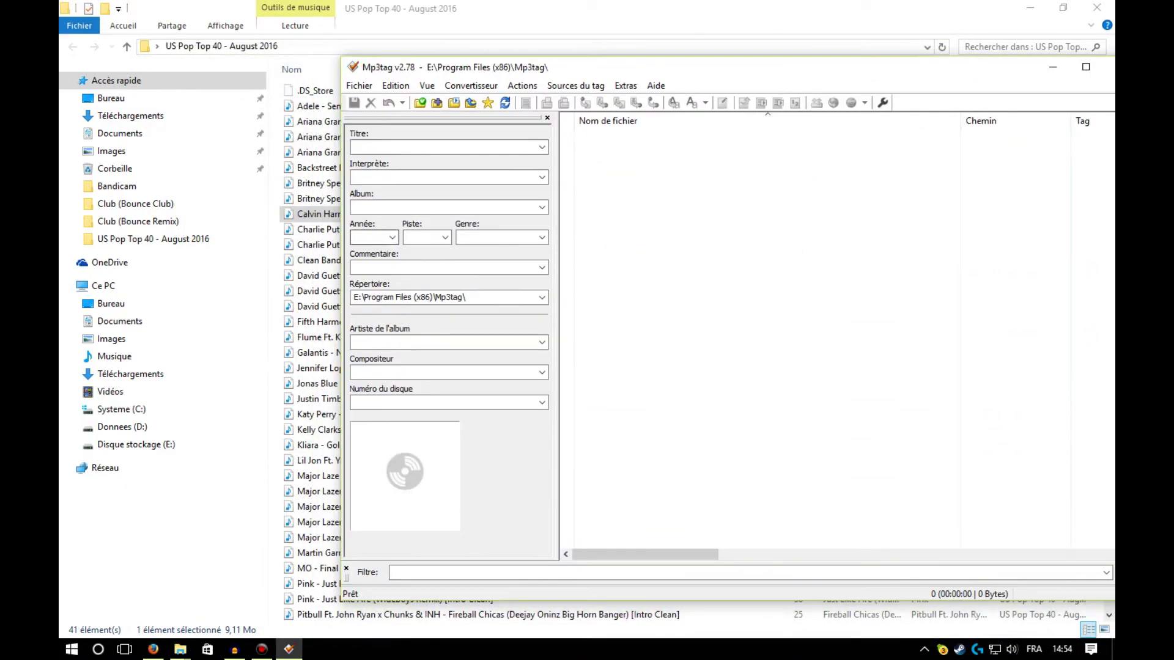
Load all files from the US Pop Top 40 - August 2016 folder into Mp3tag and reposition its window
{"action": "left_click", "coordinate": [312, 260]}
{"action": "key", "text": "ctrl+a"}
{"action": "left_click_drag", "start_coordinate": [690, 137], "coordinate": [748, 296]}
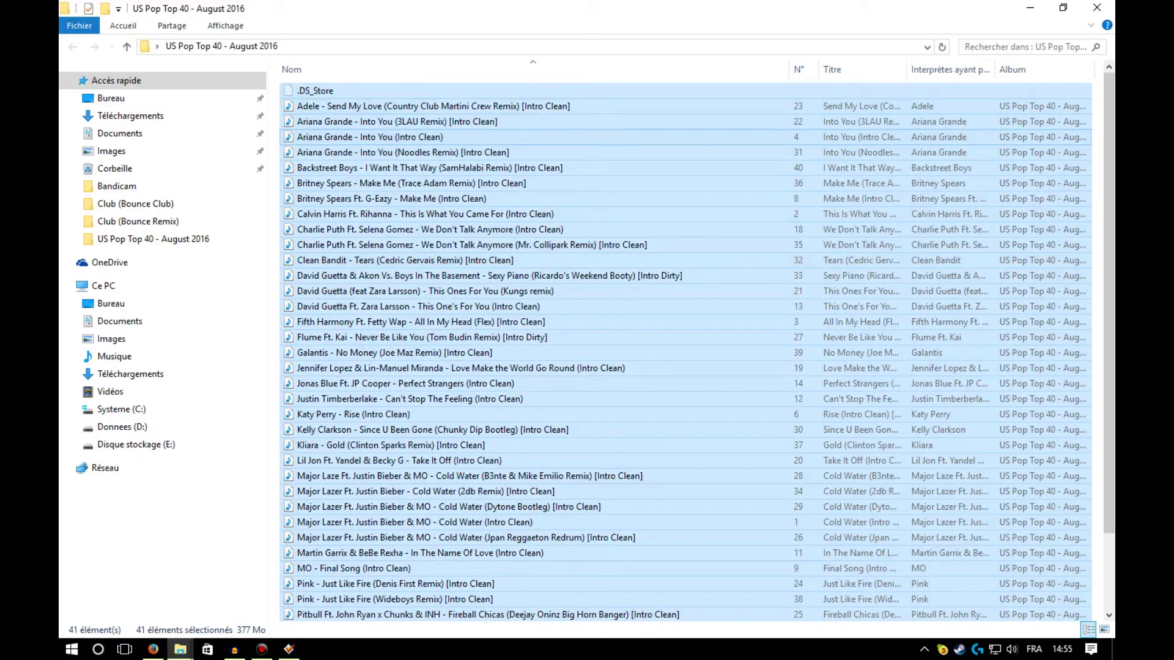
{"action": "key", "text": "alt+Tab"}
{"action": "left_click_drag", "start_coordinate": [776, 67], "coordinate": [604, 62]}
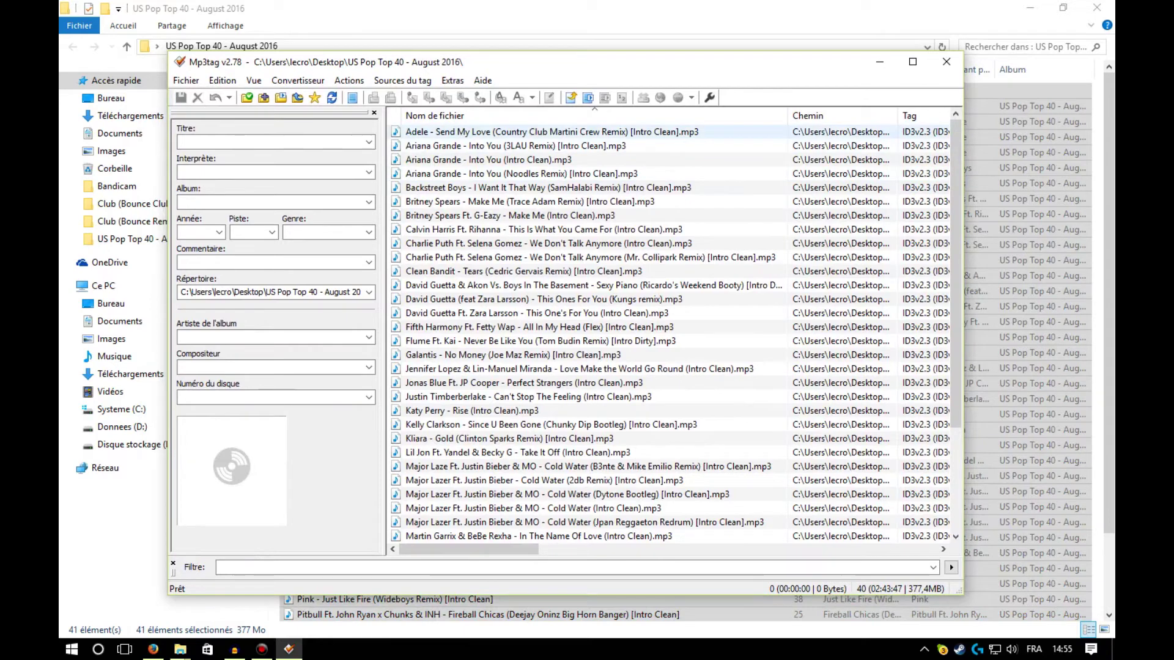
Check the tag fields of the Adele and Jennifer Lopez tracks
{"action": "left_click", "coordinate": [551, 132]}
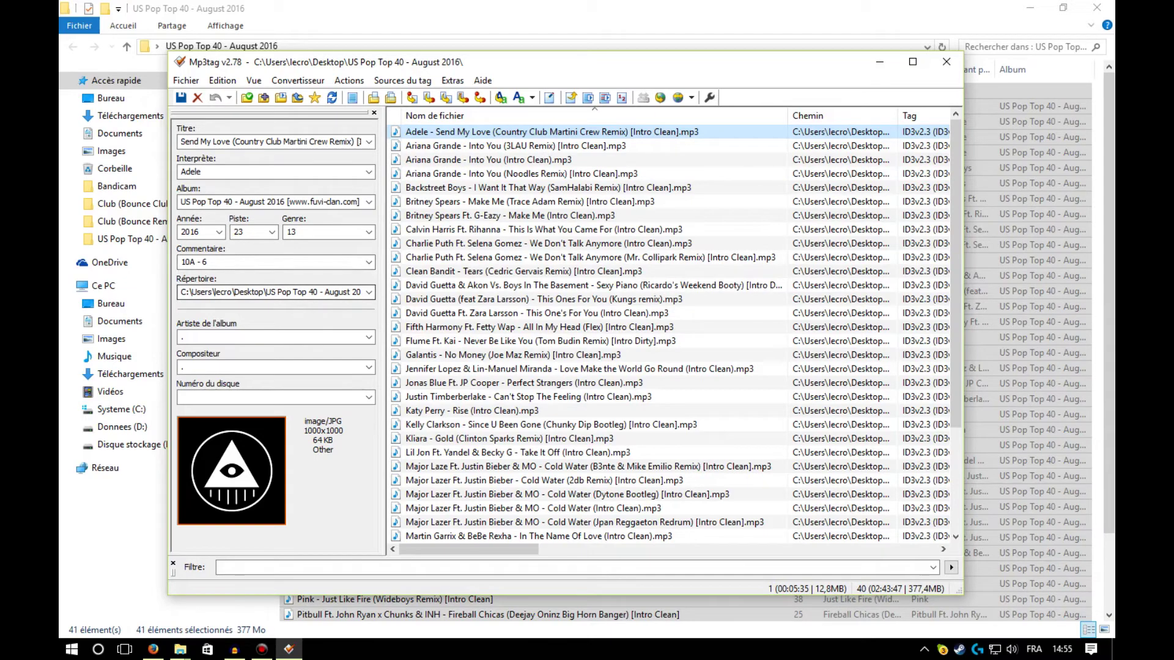
{"action": "left_click", "coordinate": [579, 369]}
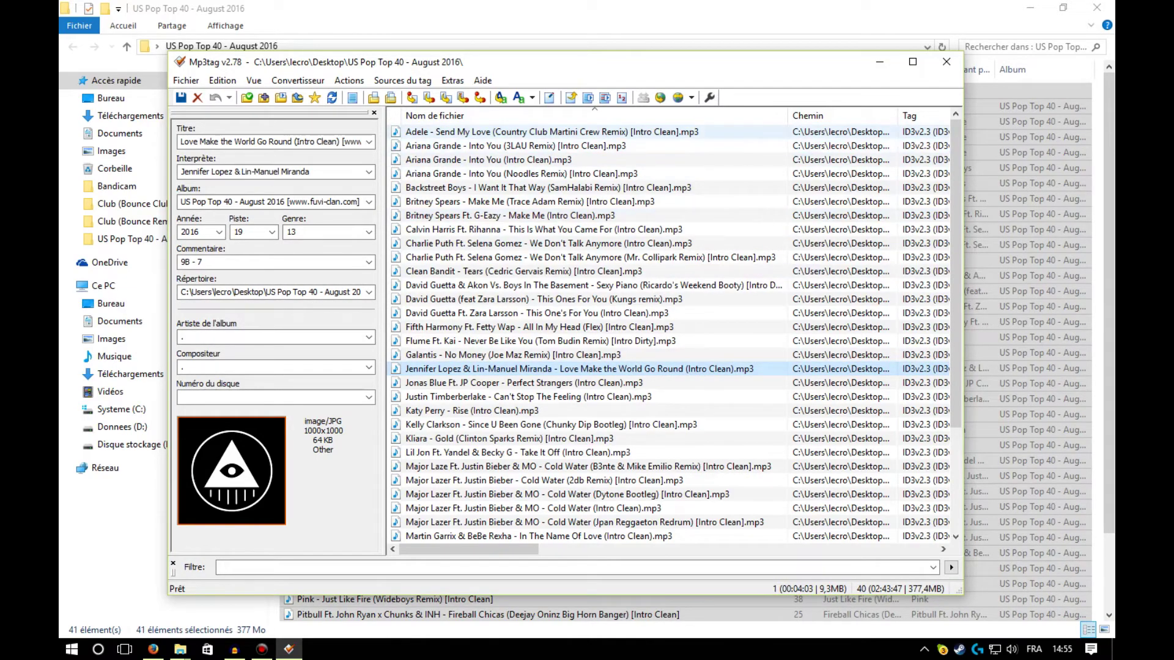
{"action": "key", "text": "a"}
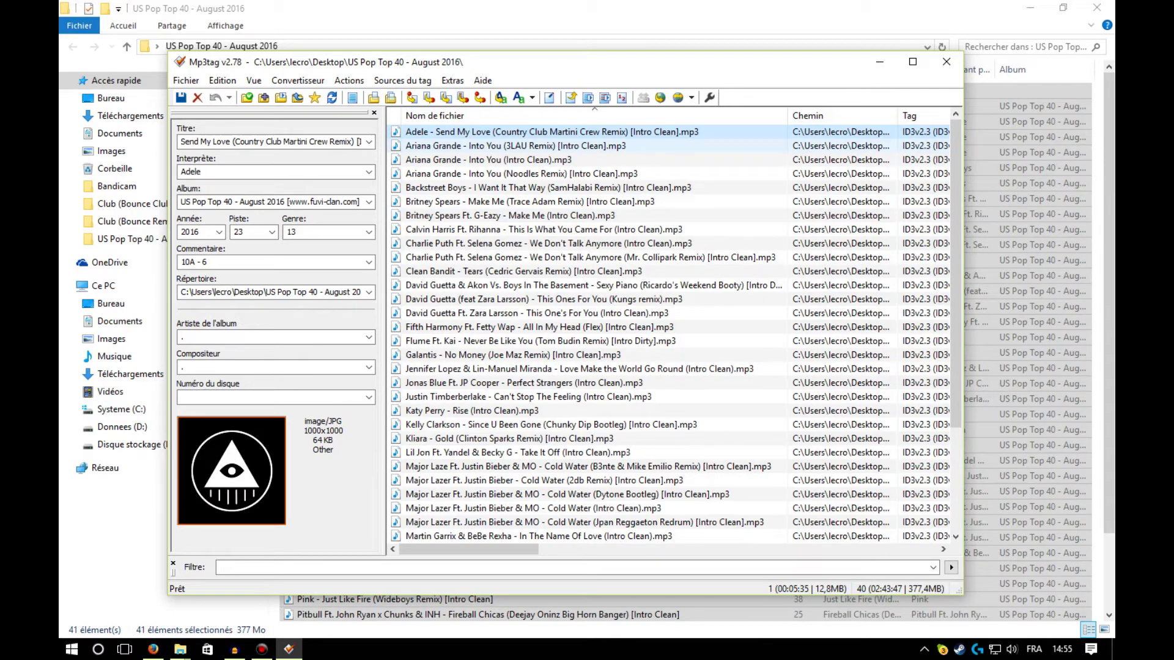
Select all loaded tracks and open the file name to tag converter
{"action": "key", "text": "ctrl+a"}
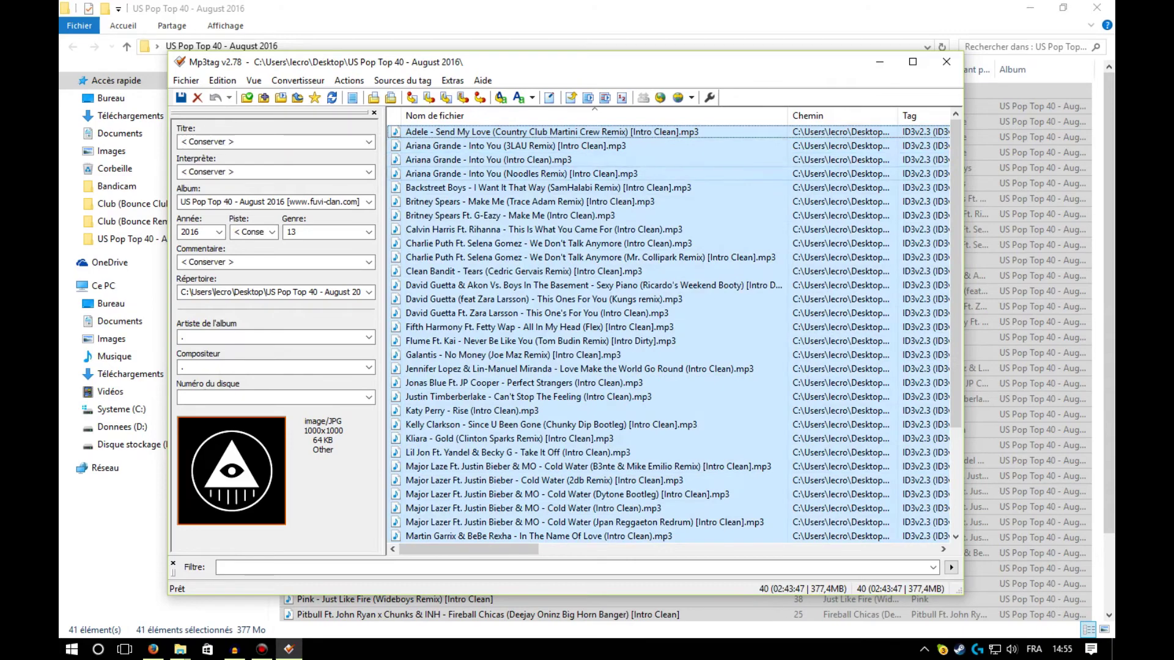
{"action": "scroll", "coordinate": [673, 330], "scroll_direction": "down", "scroll_amount": 3}
{"action": "scroll", "coordinate": [672, 330], "scroll_direction": "up", "scroll_amount": 3}
{"action": "right_click", "coordinate": [529, 202]}
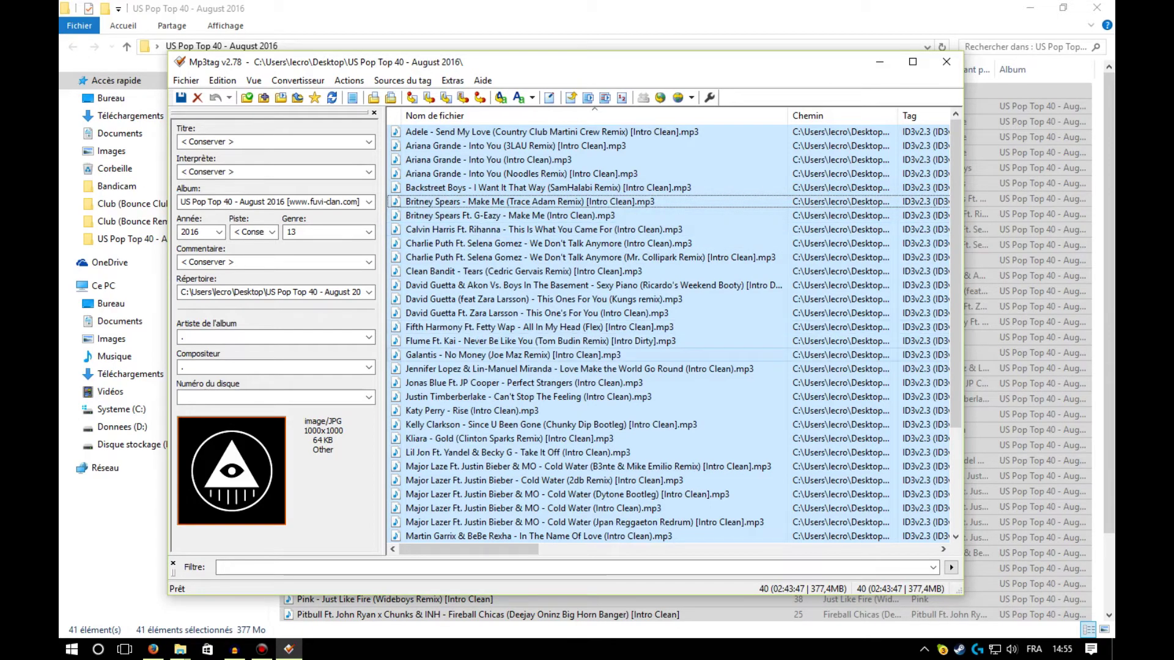
{"action": "left_click", "coordinate": [297, 80]}
{"action": "key", "text": "Right"}
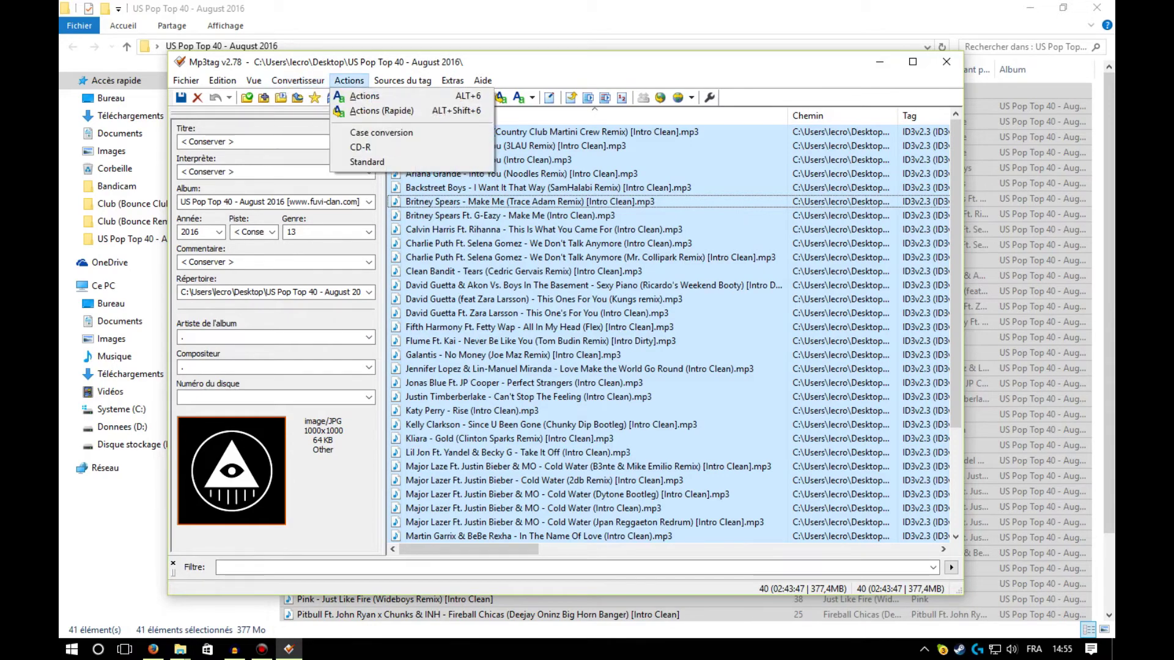
{"action": "key", "text": "Left"}
{"action": "key", "text": "Down"}
{"action": "key", "text": "Return"}
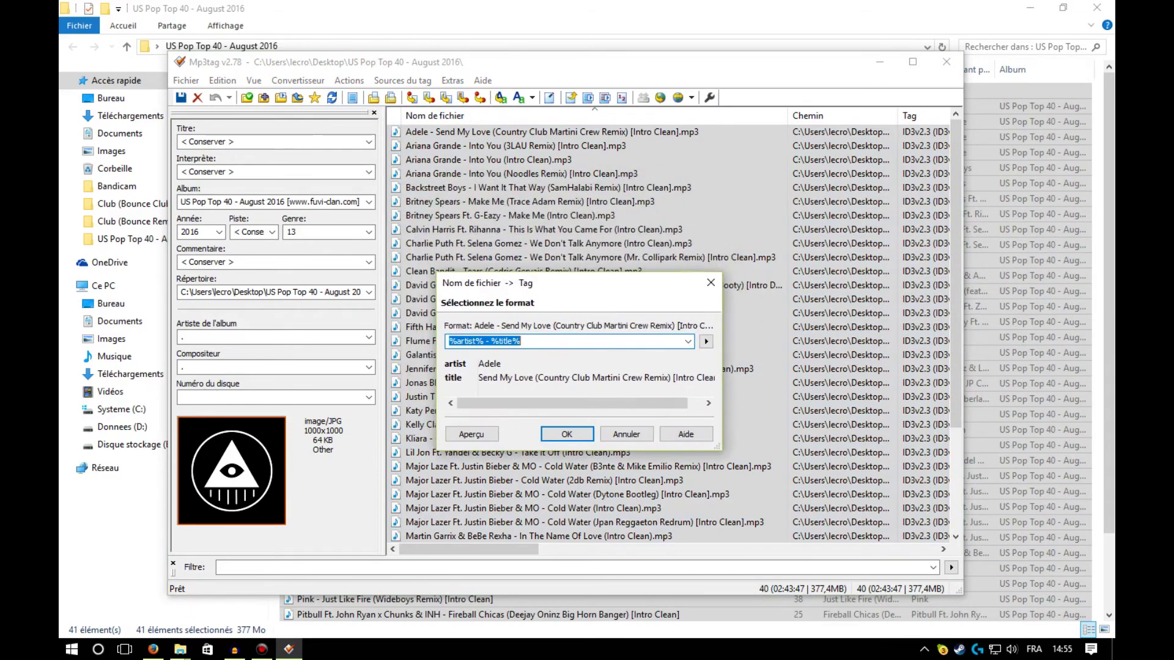
Write the artist and title tags of all selected tracks from their file names, using the format %artist% - %title%
{"action": "left_click", "coordinate": [705, 341]}
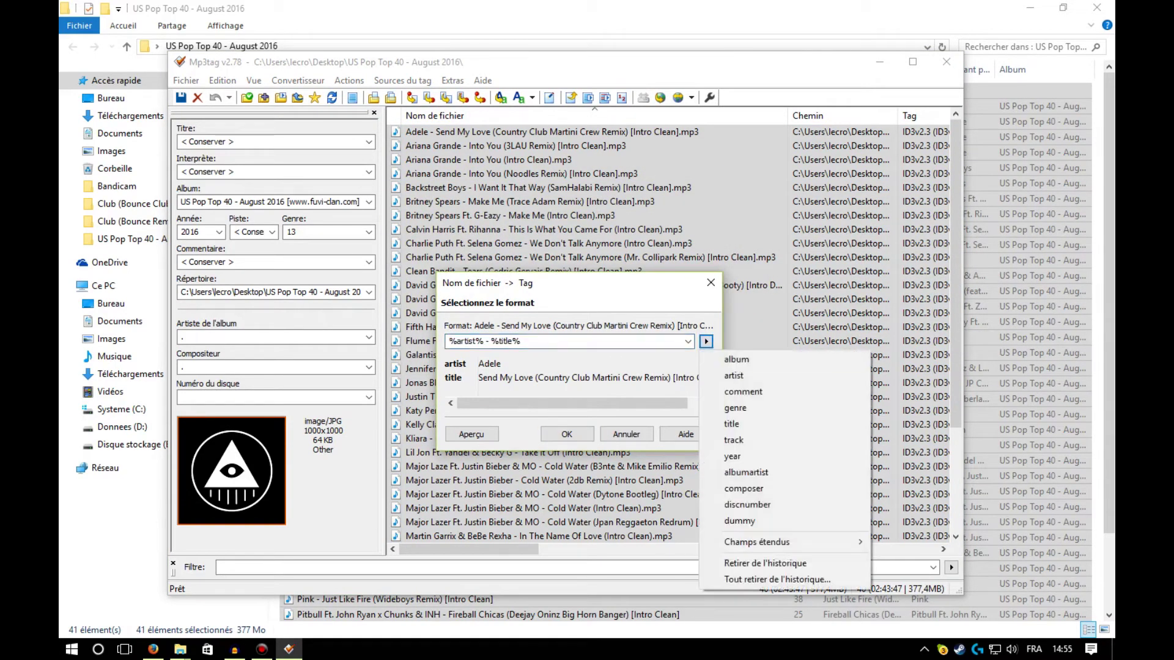
{"action": "key", "text": "Escape"}
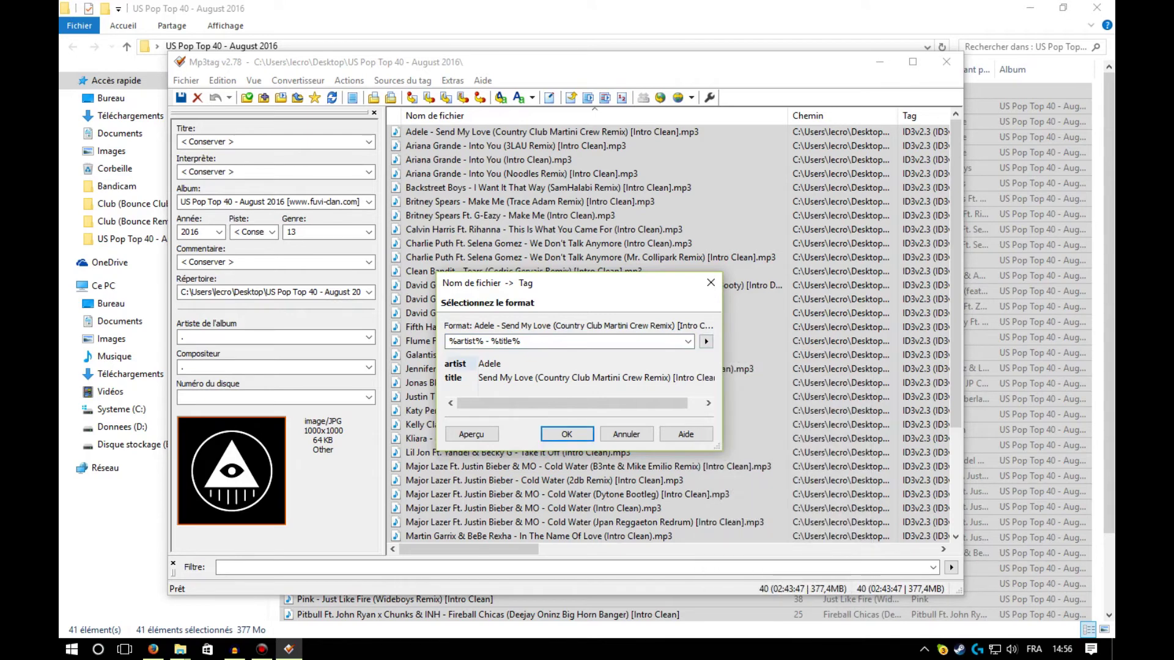
{"action": "left_click", "coordinate": [524, 341]}
{"action": "left_click", "coordinate": [523, 341]}
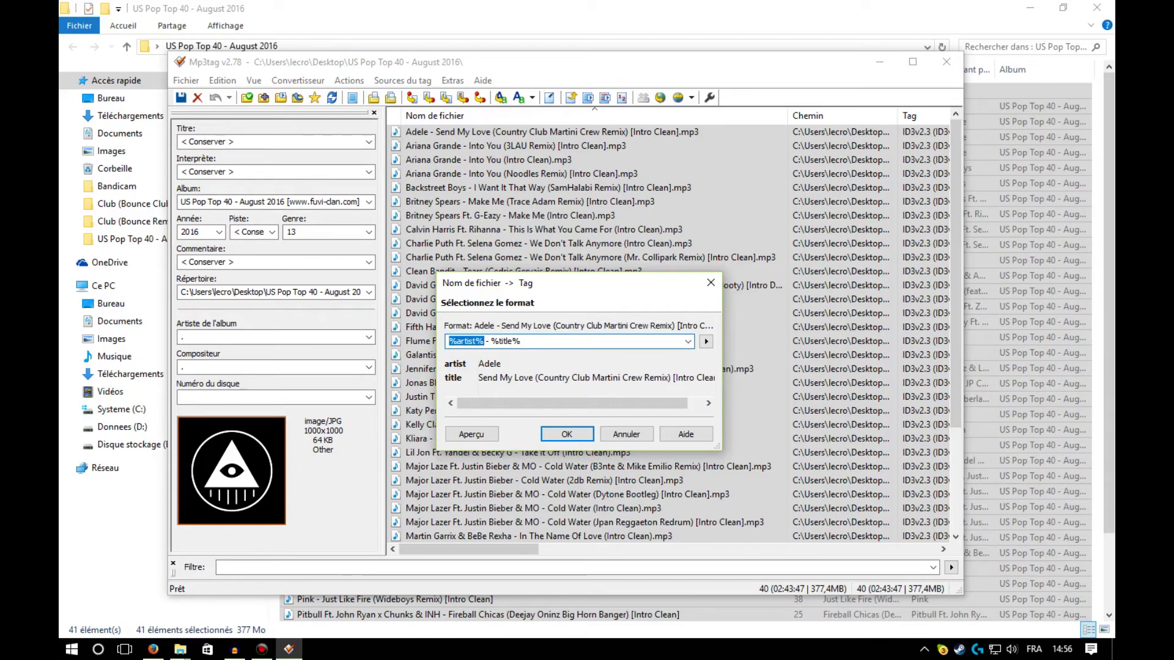
{"action": "left_click", "coordinate": [485, 341]}
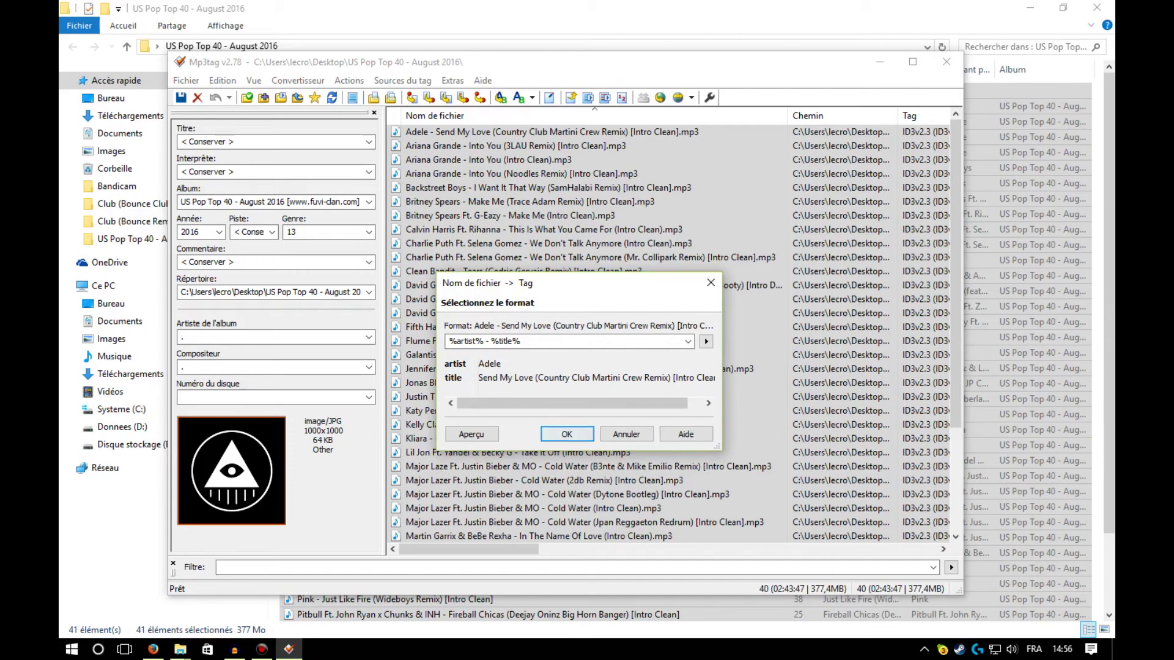
{"action": "left_click", "coordinate": [567, 434]}
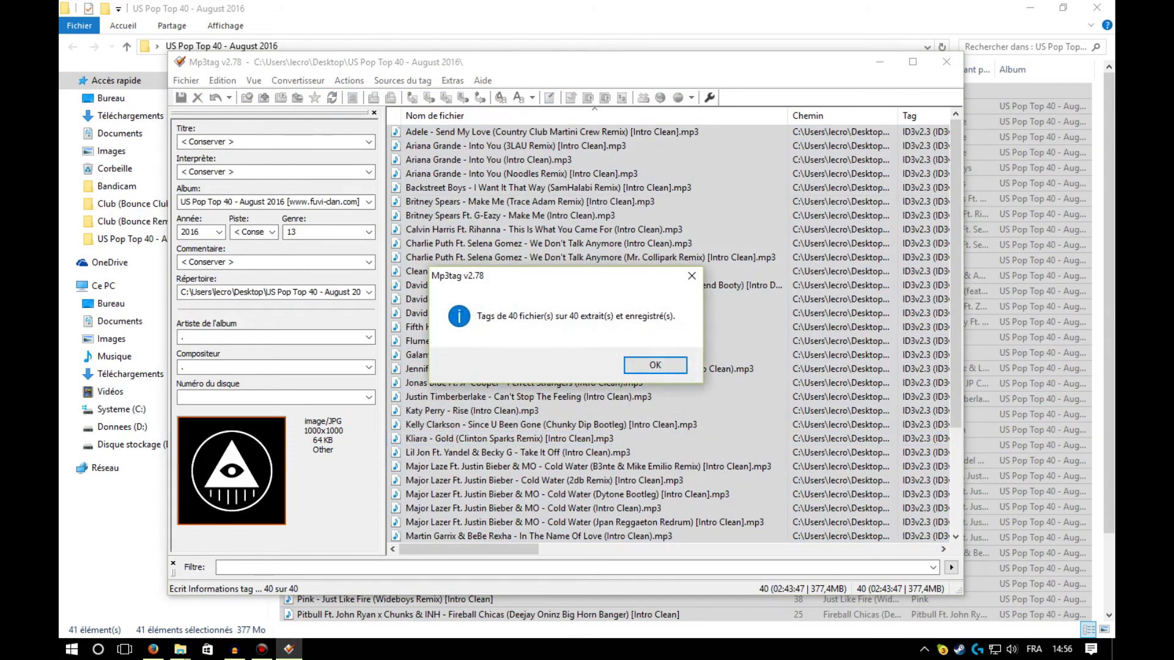
{"action": "left_click", "coordinate": [655, 365]}
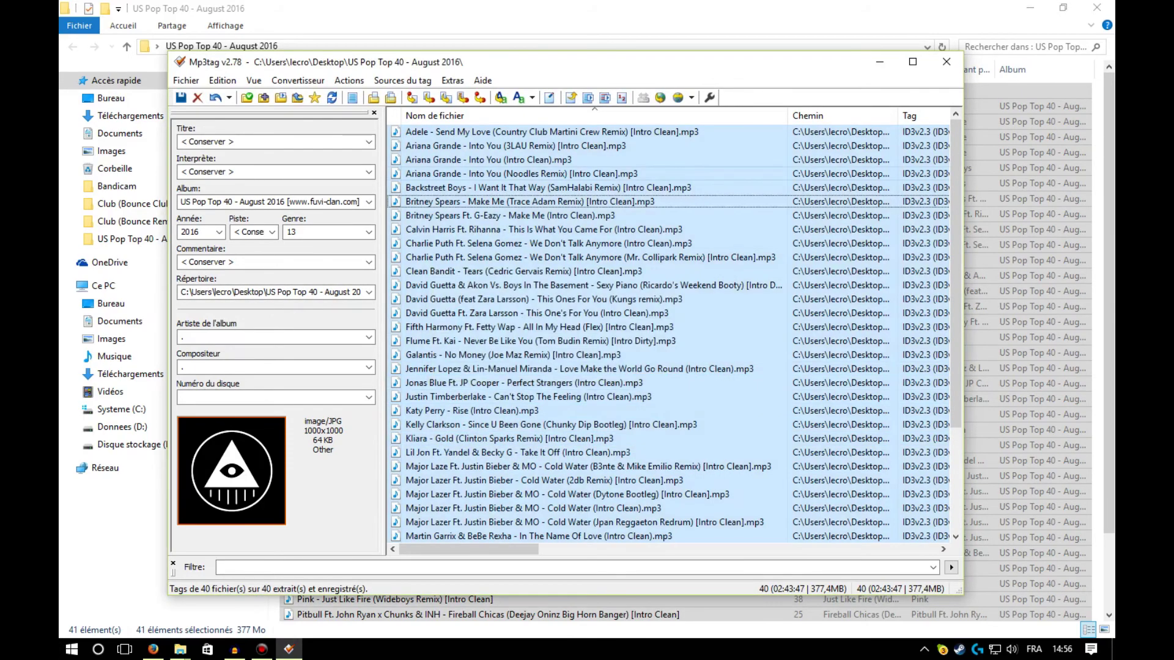
Minimize Mp3tag and check the rewritten titles in the music folder, widening the title column slightly
{"action": "left_click", "coordinate": [879, 62]}
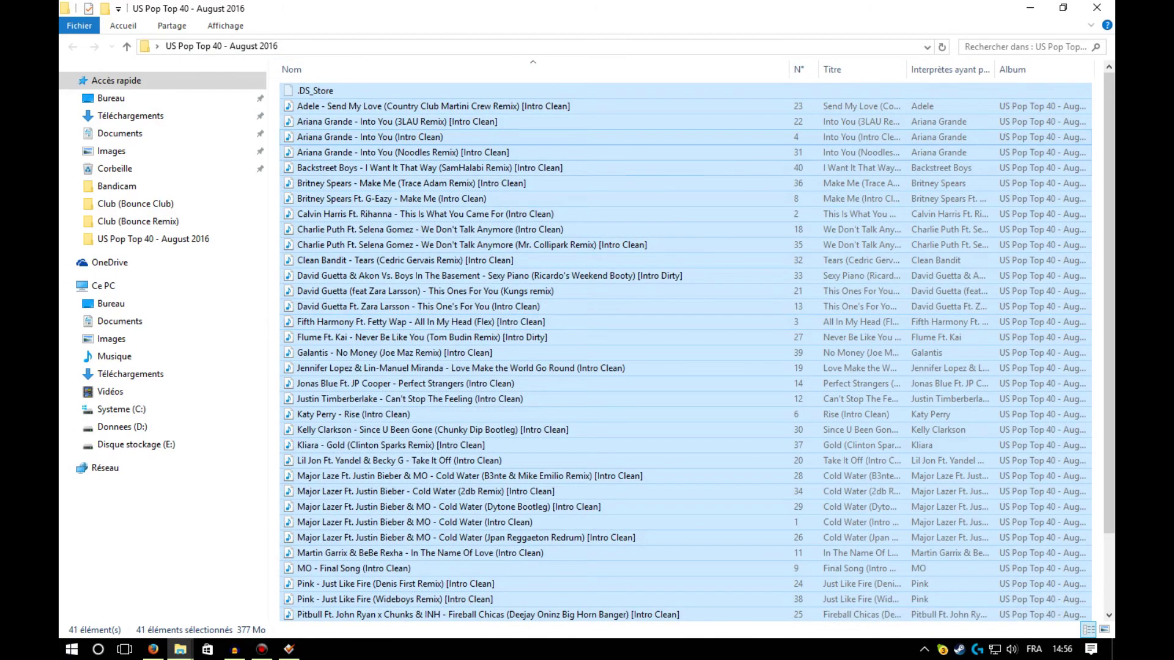
{"action": "left_click", "coordinate": [721, 153]}
{"action": "mouse_move", "coordinate": [906, 70]}
{"action": "left_mouse_down"}
{"action": "mouse_move", "coordinate": [1076, 69]}
{"action": "mouse_move", "coordinate": [893, 70]}
{"action": "mouse_move", "coordinate": [924, 69]}
{"action": "left_mouse_up"}
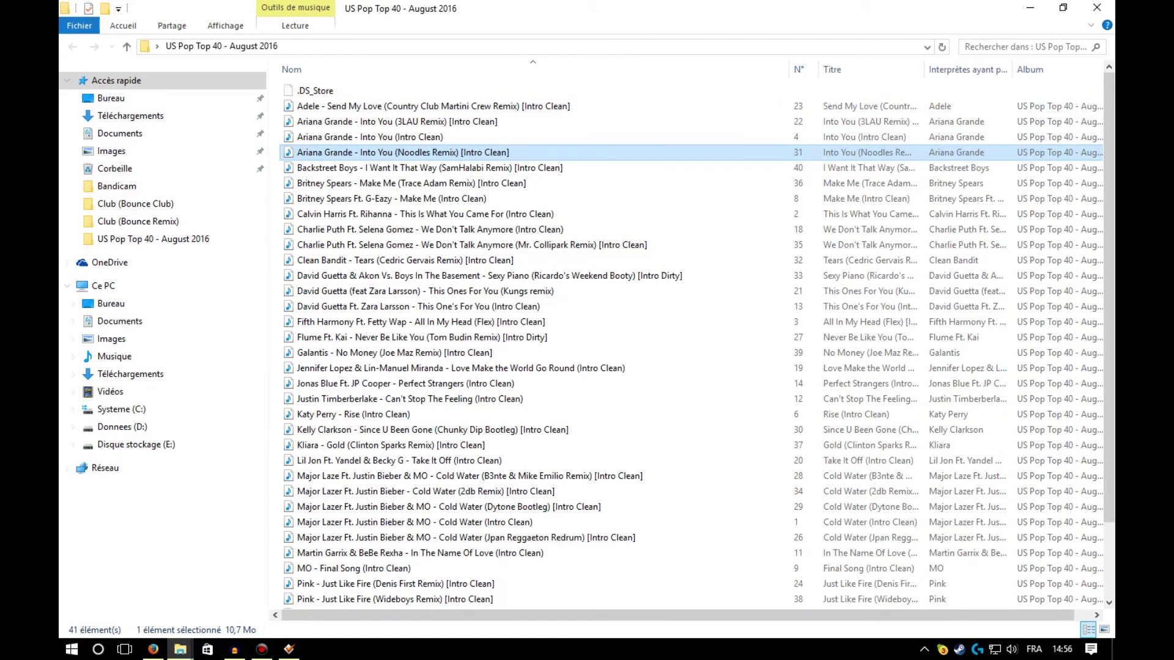
Switch to the network music window, look through the file naming in Mp3 > Hip Hop (Rap US), and close that window
{"action": "left_click", "coordinate": [180, 649]}
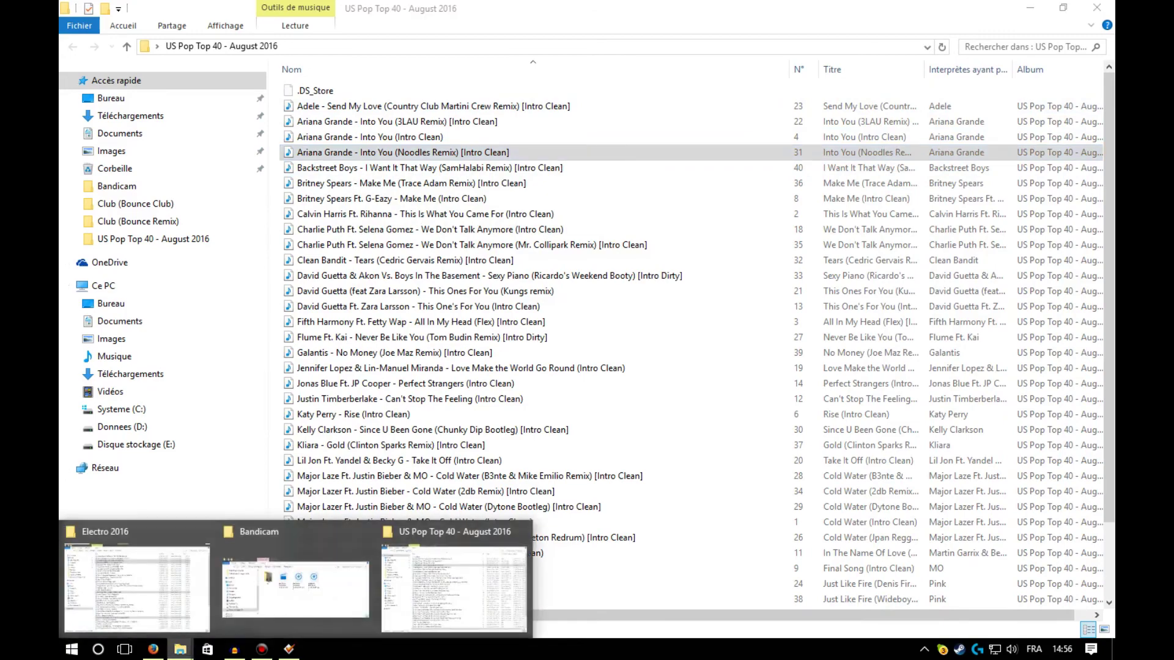
{"action": "left_click", "coordinate": [135, 584]}
{"action": "left_click", "coordinate": [311, 46]}
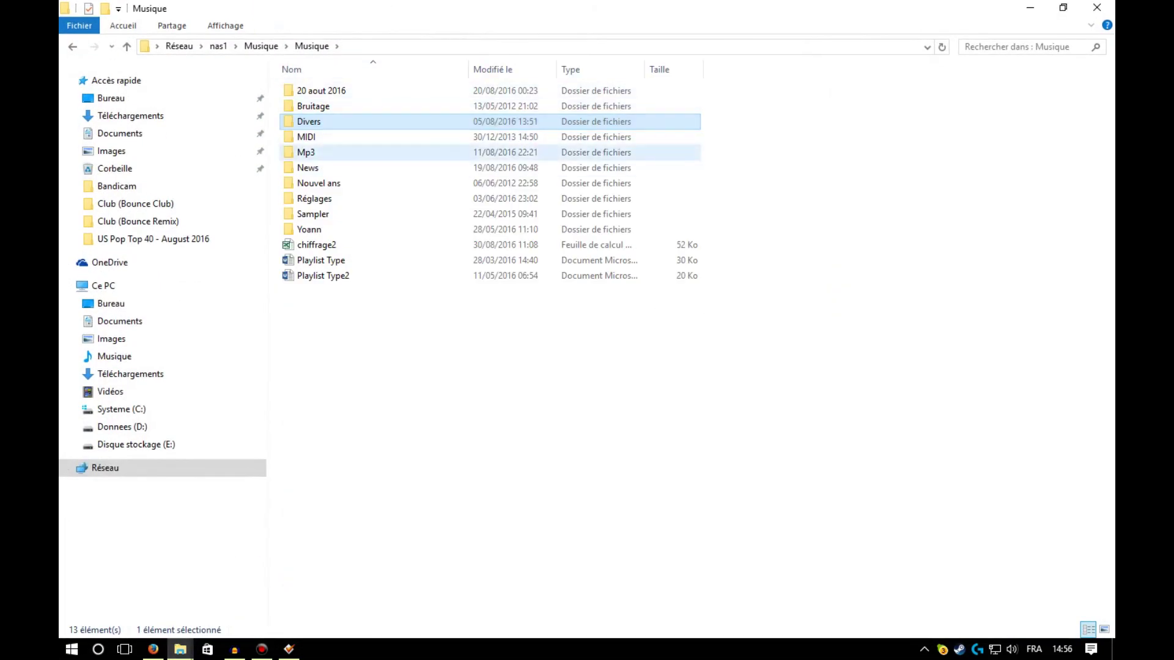
{"action": "double_click", "coordinate": [306, 152]}
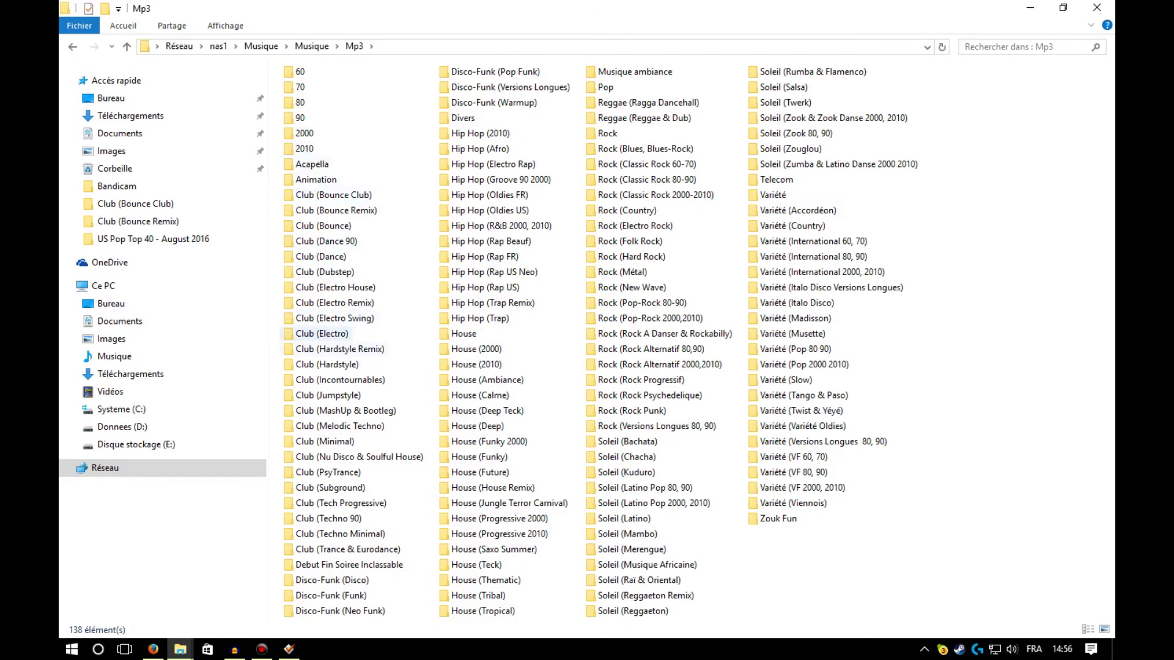
{"action": "double_click", "coordinate": [480, 287]}
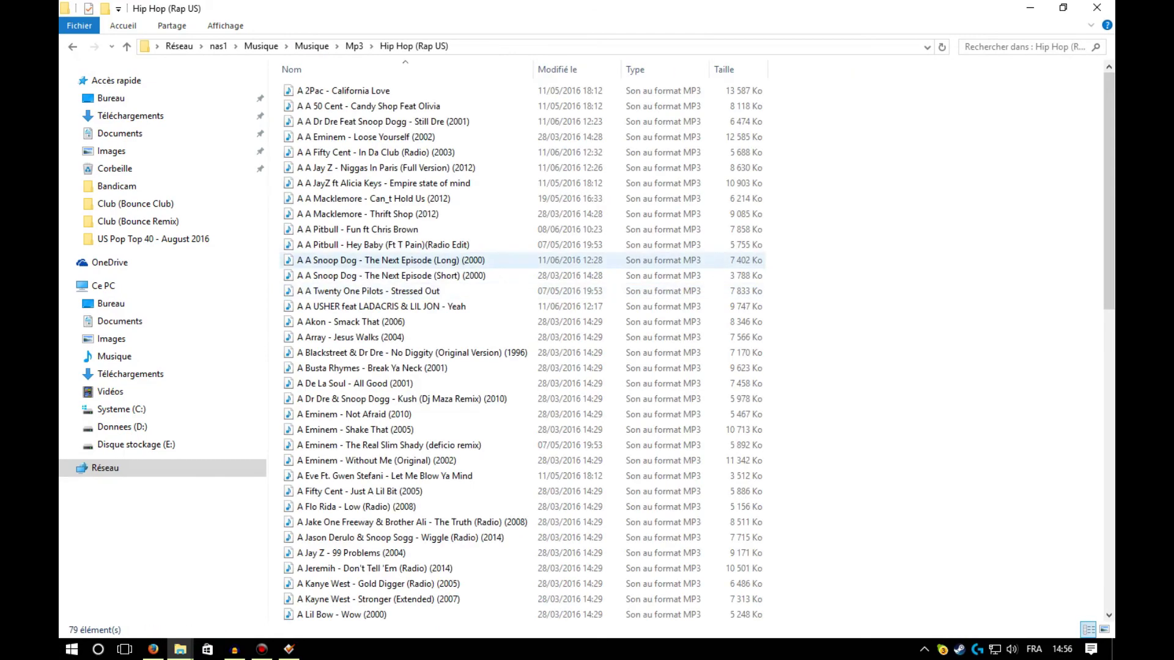
{"action": "scroll", "coordinate": [397, 106], "scroll_direction": "down", "scroll_amount": 1}
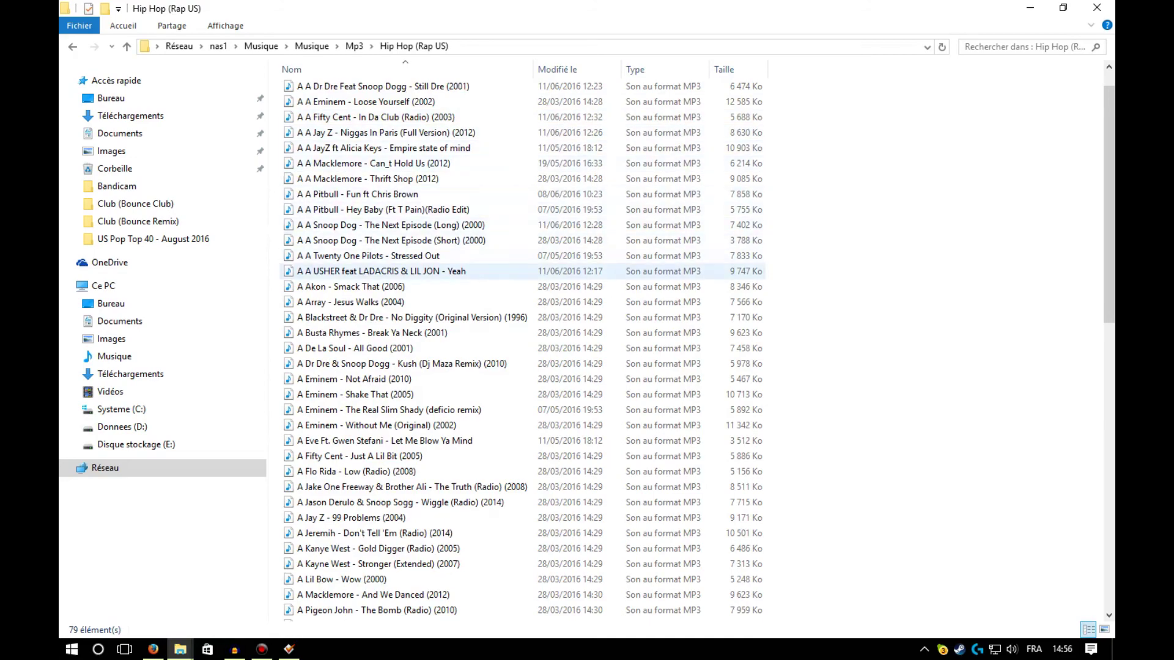
{"action": "scroll", "coordinate": [397, 256], "scroll_direction": "up", "scroll_amount": 1}
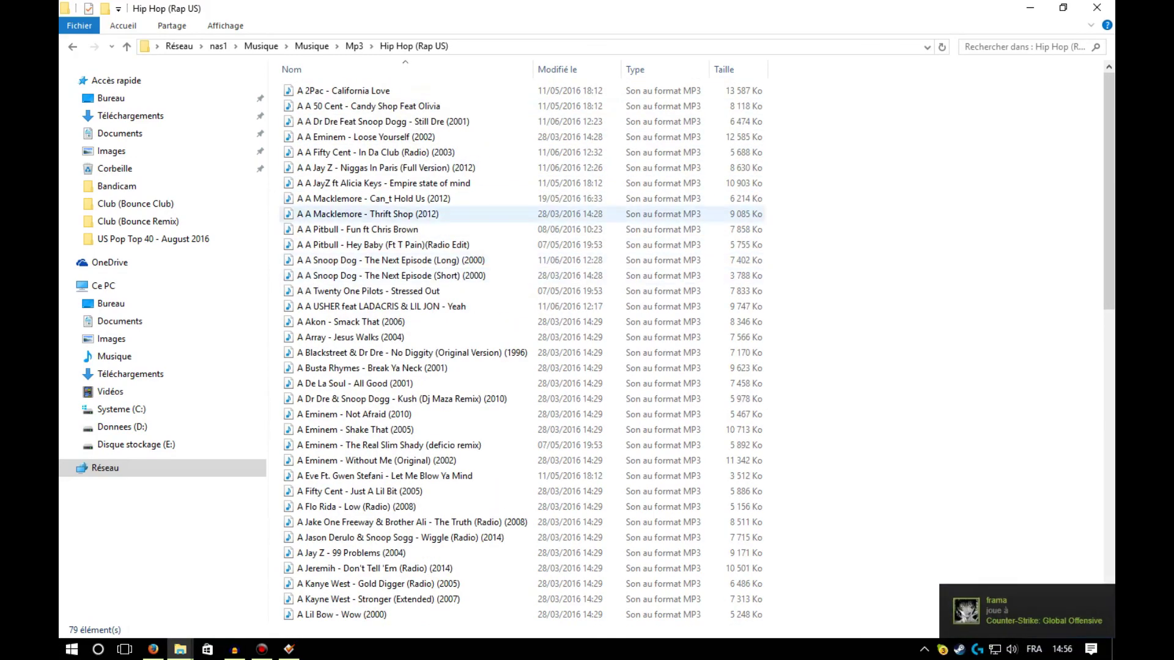
{"action": "left_click", "coordinate": [1096, 7]}
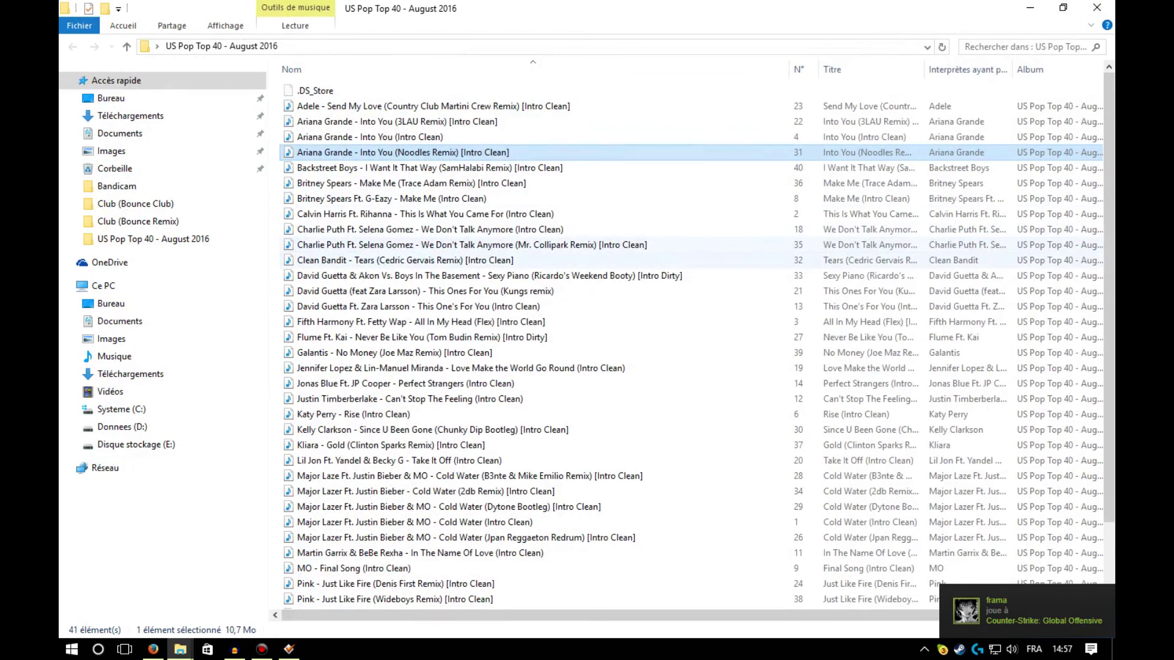